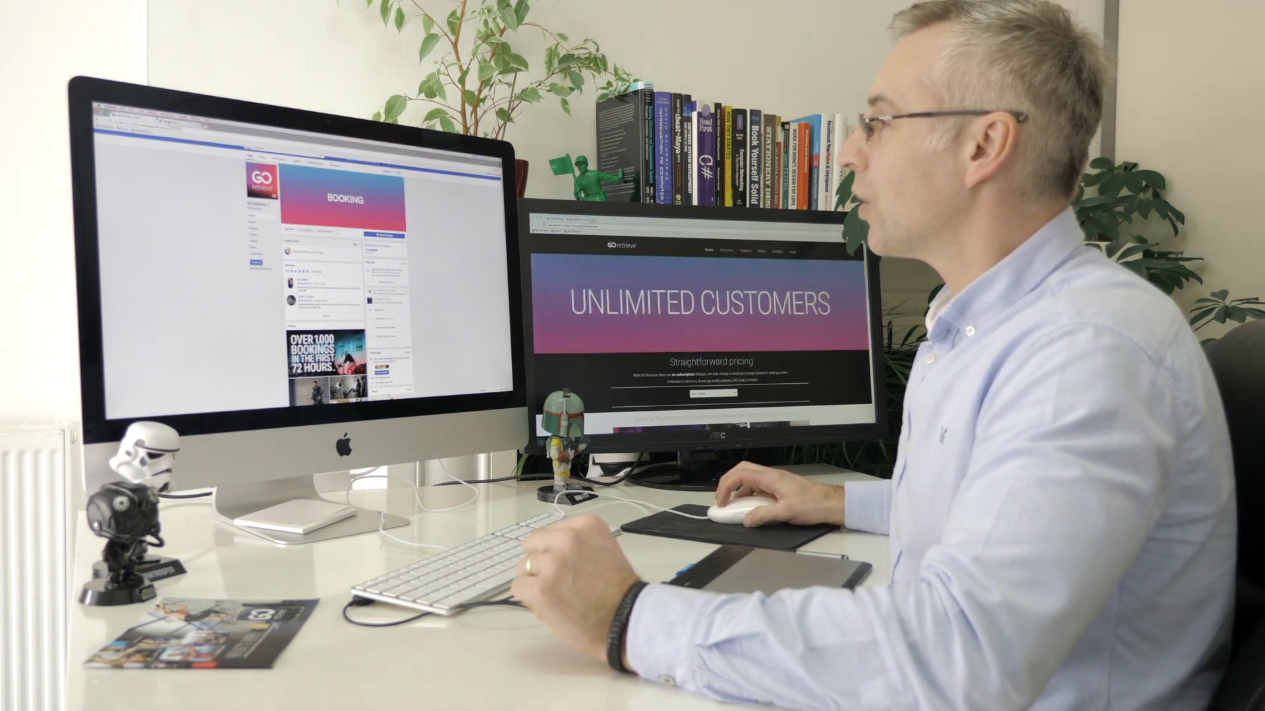
{"action": "left_click", "coordinate": [169, 123]}
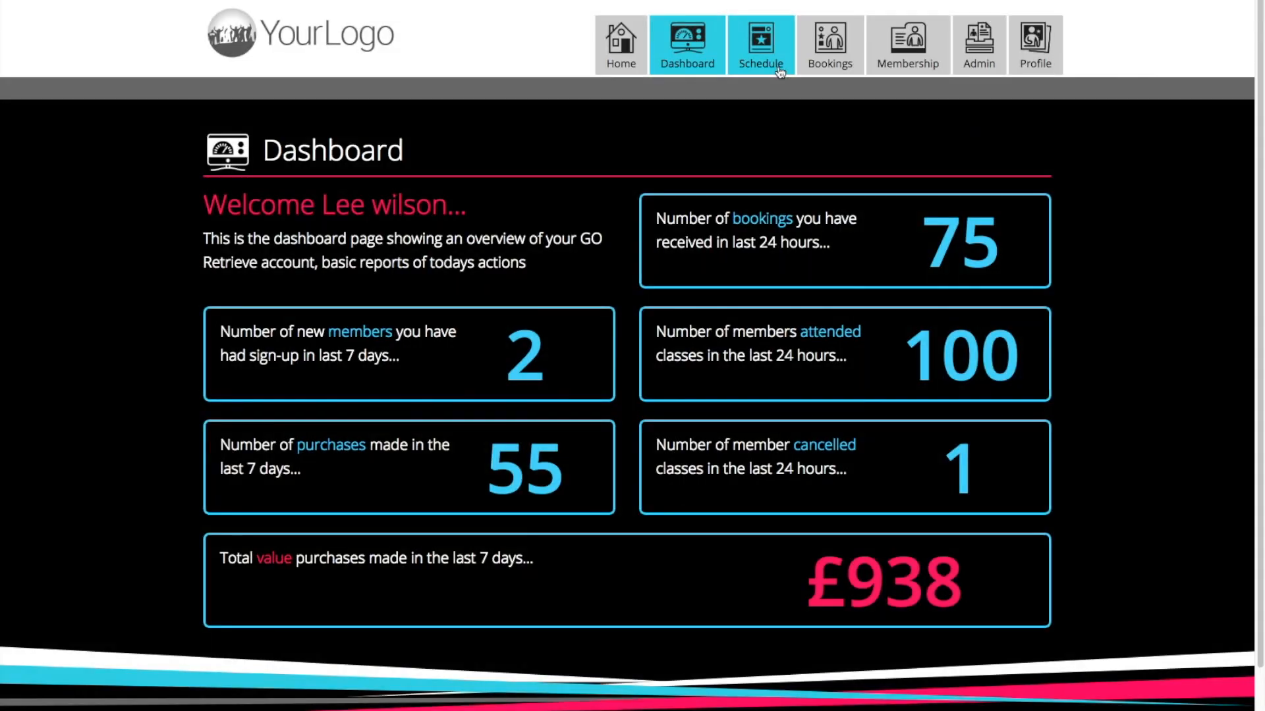
Start a new scheduled class named Pull Up Training, costing 1 credit, with 4 hours' minimum cancel notice, on Wednesday.
{"action": "left_click", "coordinate": [778, 69]}
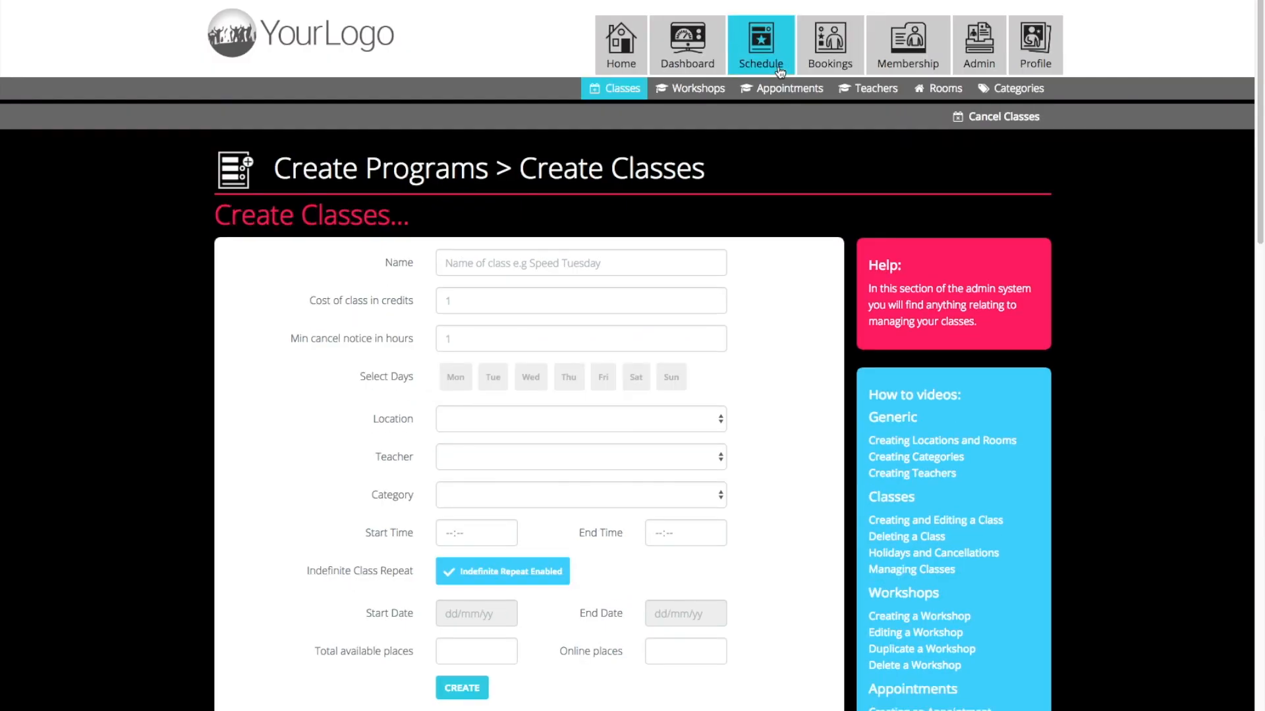
{"action": "left_click", "coordinate": [484, 262]}
{"action": "type", "text": "Pull Up Training"}
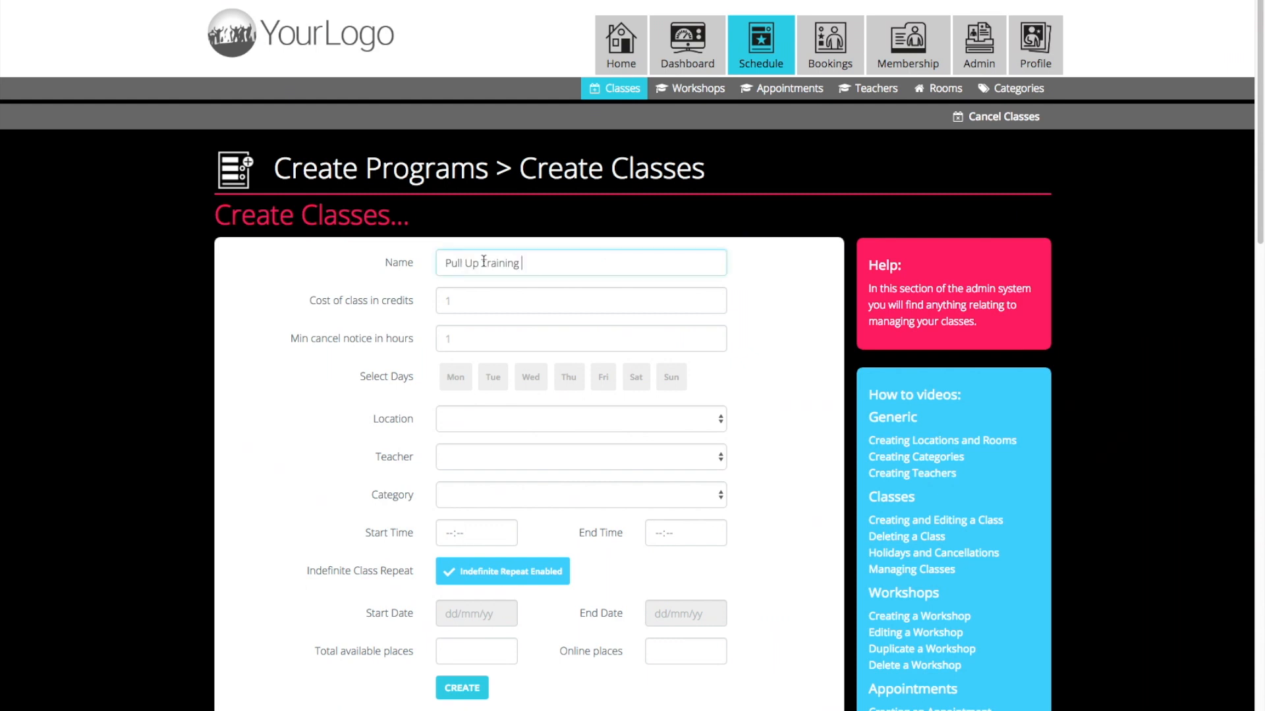
{"action": "left_click", "coordinate": [467, 302]}
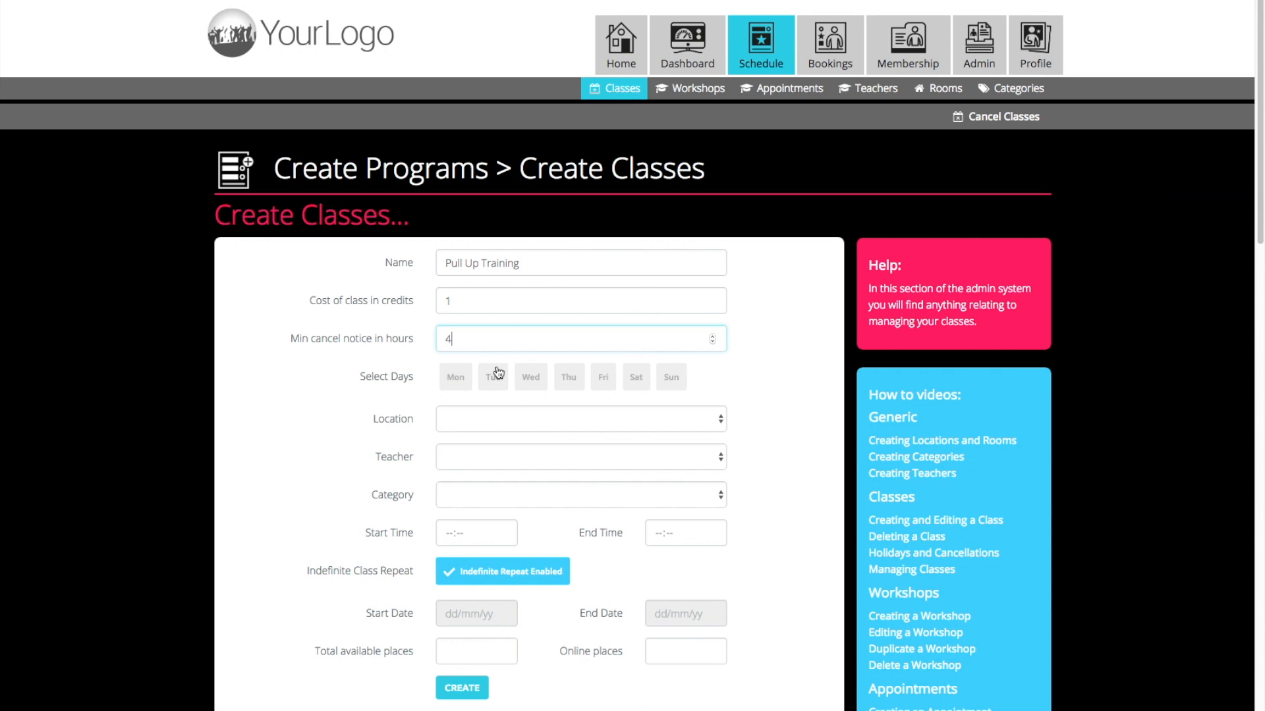
{"action": "left_click", "coordinate": [533, 381]}
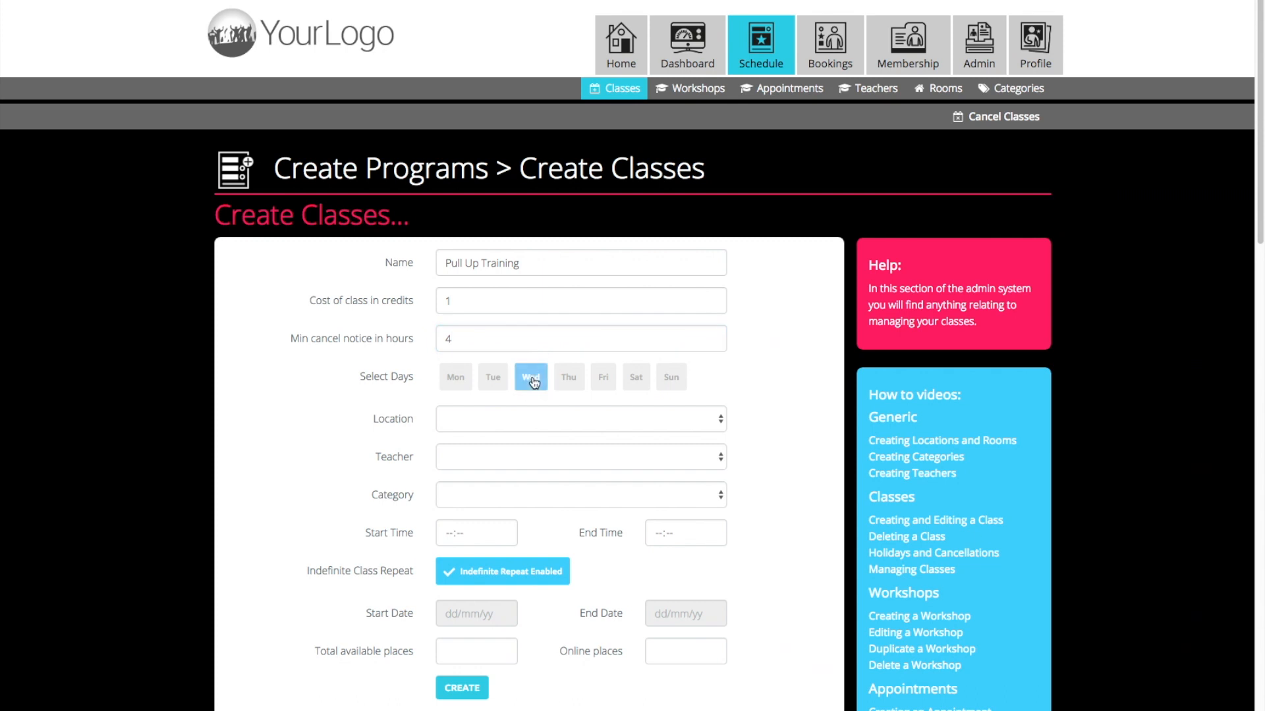
Set the class location to Torquay, choose the second listed teacher, and set the category to Beginners.
{"action": "left_click", "coordinate": [506, 416]}
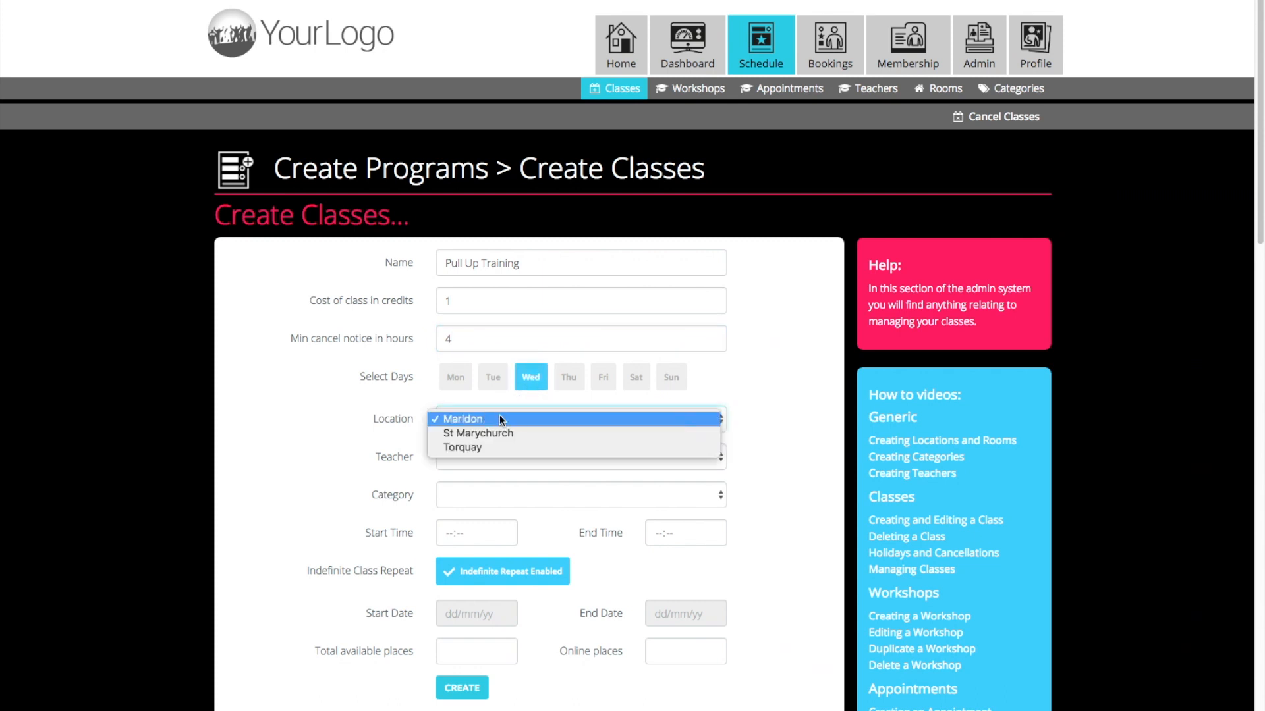
{"action": "left_click", "coordinate": [498, 447]}
{"action": "left_click", "coordinate": [494, 455]}
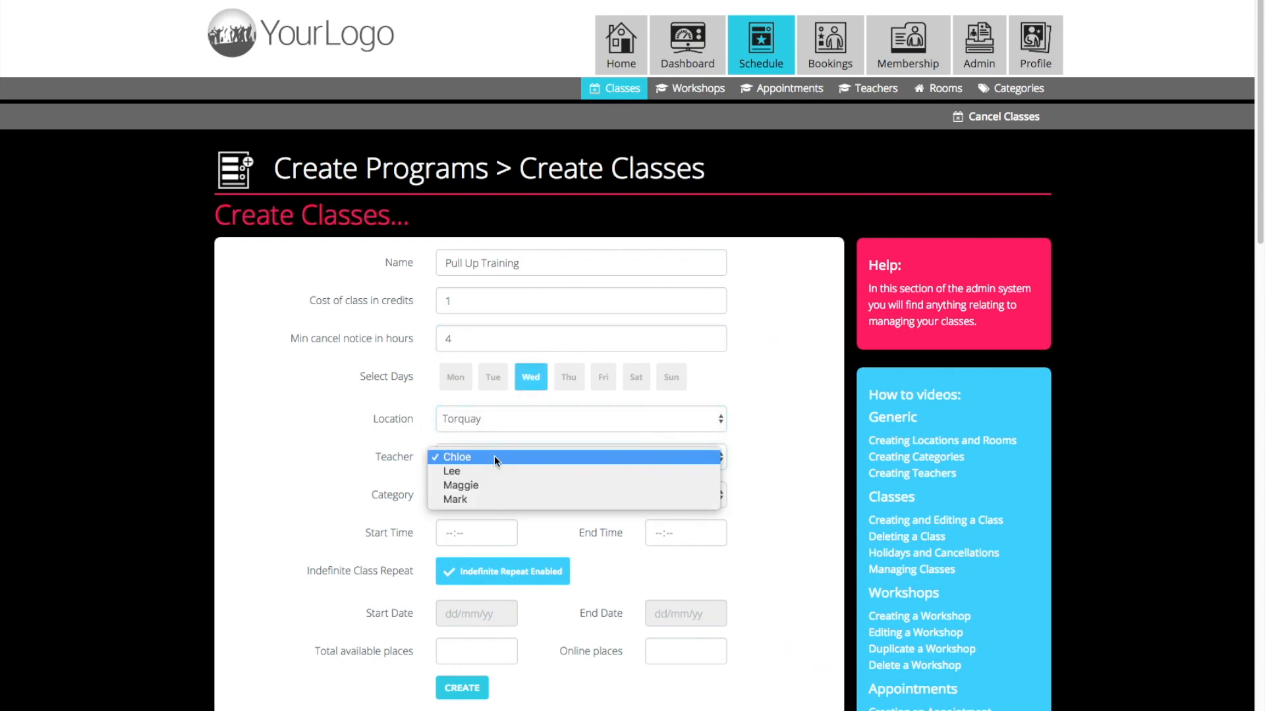
{"action": "left_click", "coordinate": [492, 469]}
{"action": "left_click", "coordinate": [483, 494]}
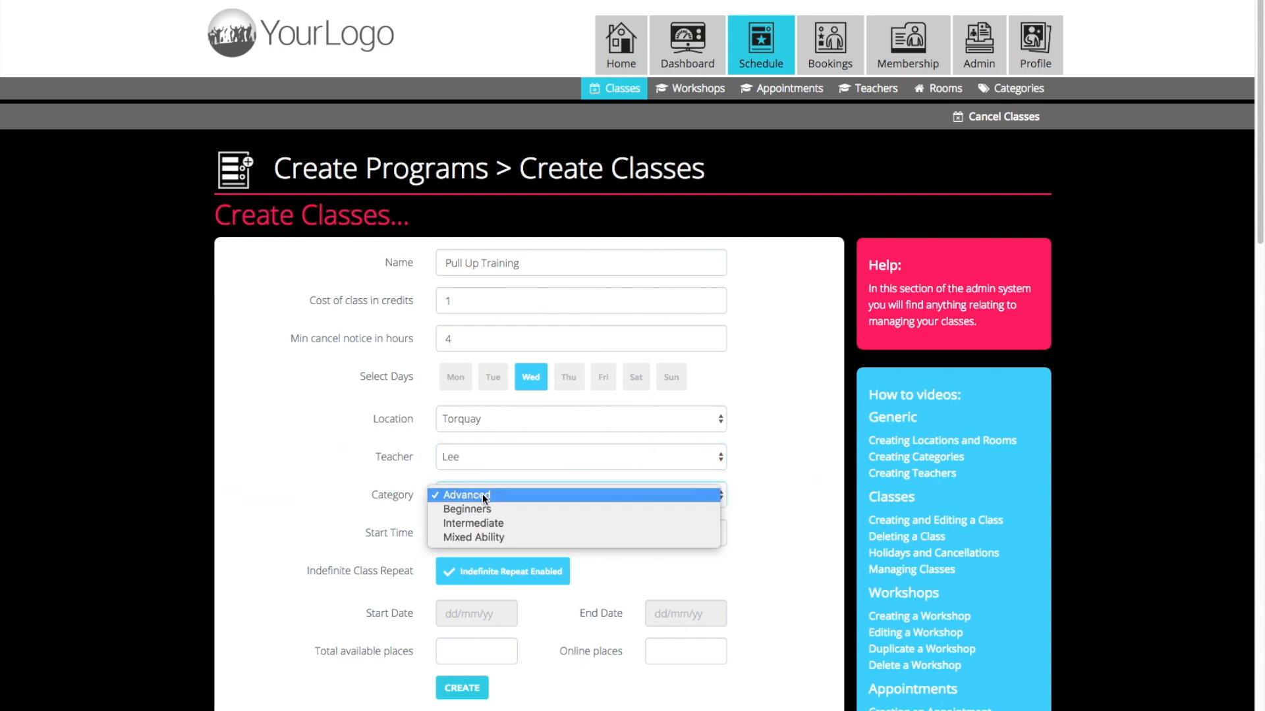
{"action": "left_click", "coordinate": [484, 506]}
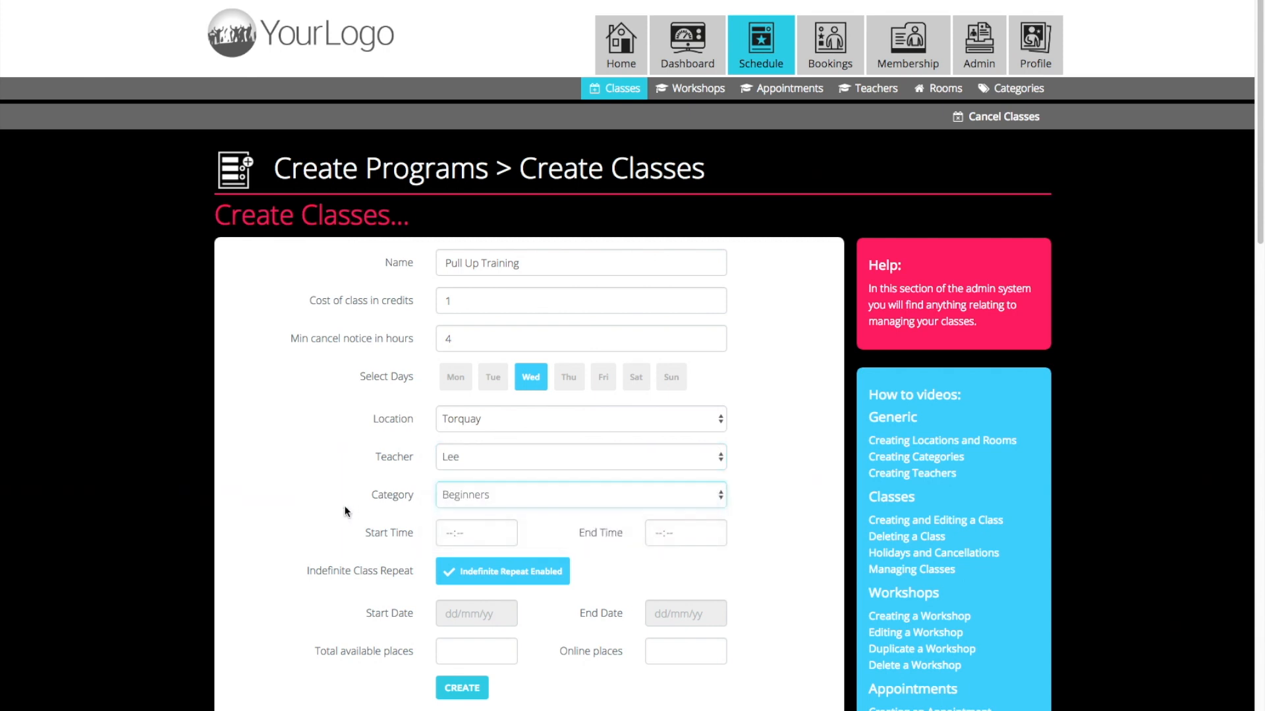
Set the class start time to 06:00 and the end time to 07:00.
{"action": "scroll", "coordinate": [345, 512], "scroll_direction": "down", "scroll_amount": 3}
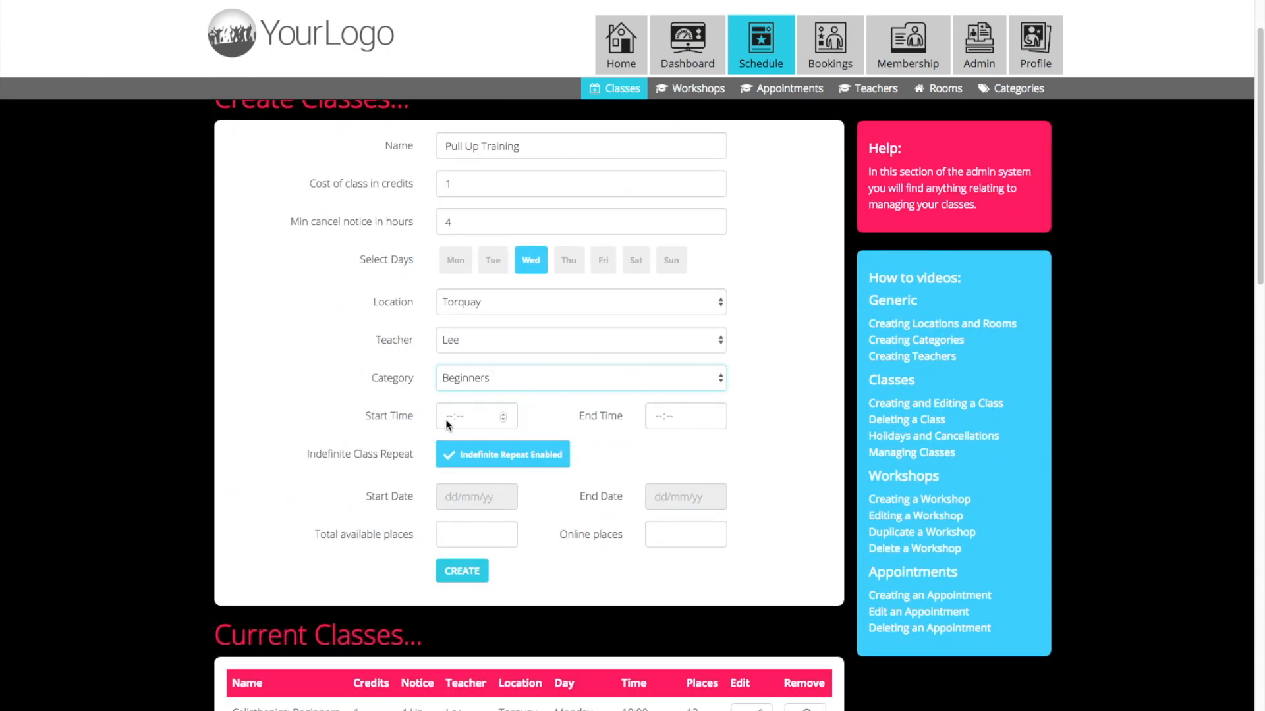
{"action": "type", "text": "06:00"}
{"action": "left_click", "coordinate": [655, 416]}
{"action": "type", "text": "0"}
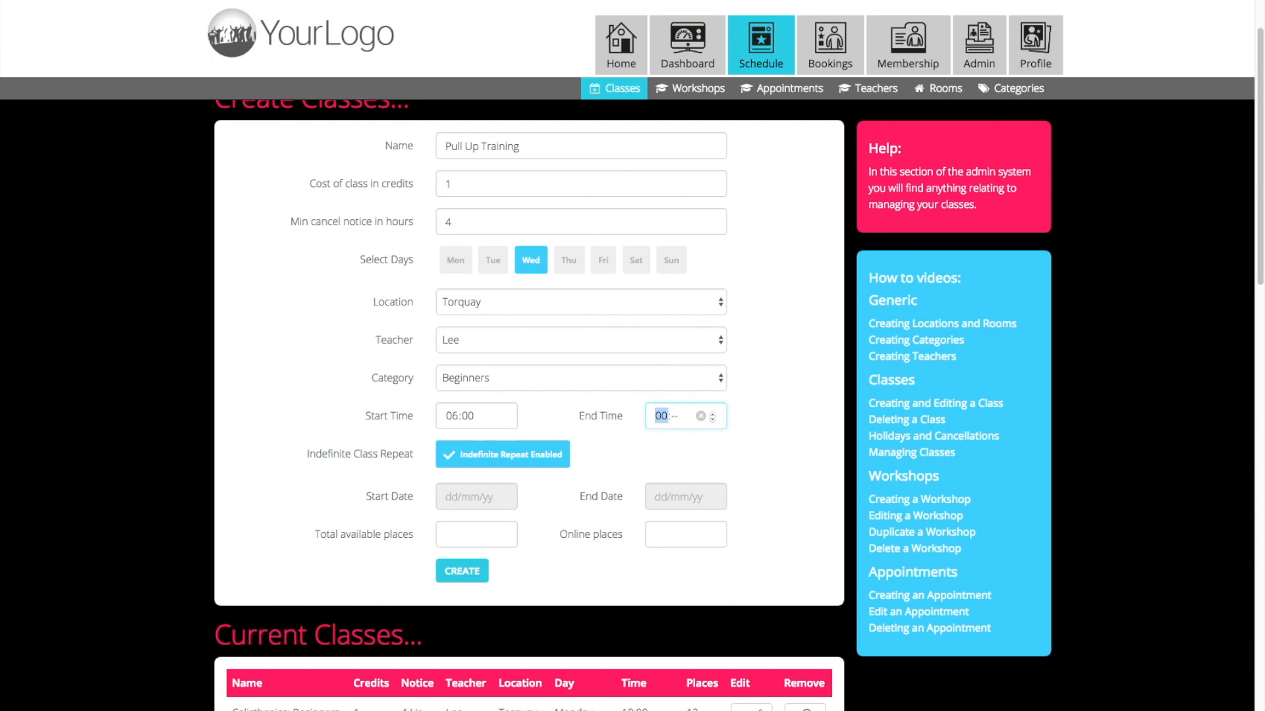
{"action": "type", "text": "7:00"}
Set the class dates from 01/04/18 to 05/05/18 and switch the repeat from indefinite to Start/End Date Based.
{"action": "left_click", "coordinate": [473, 495]}
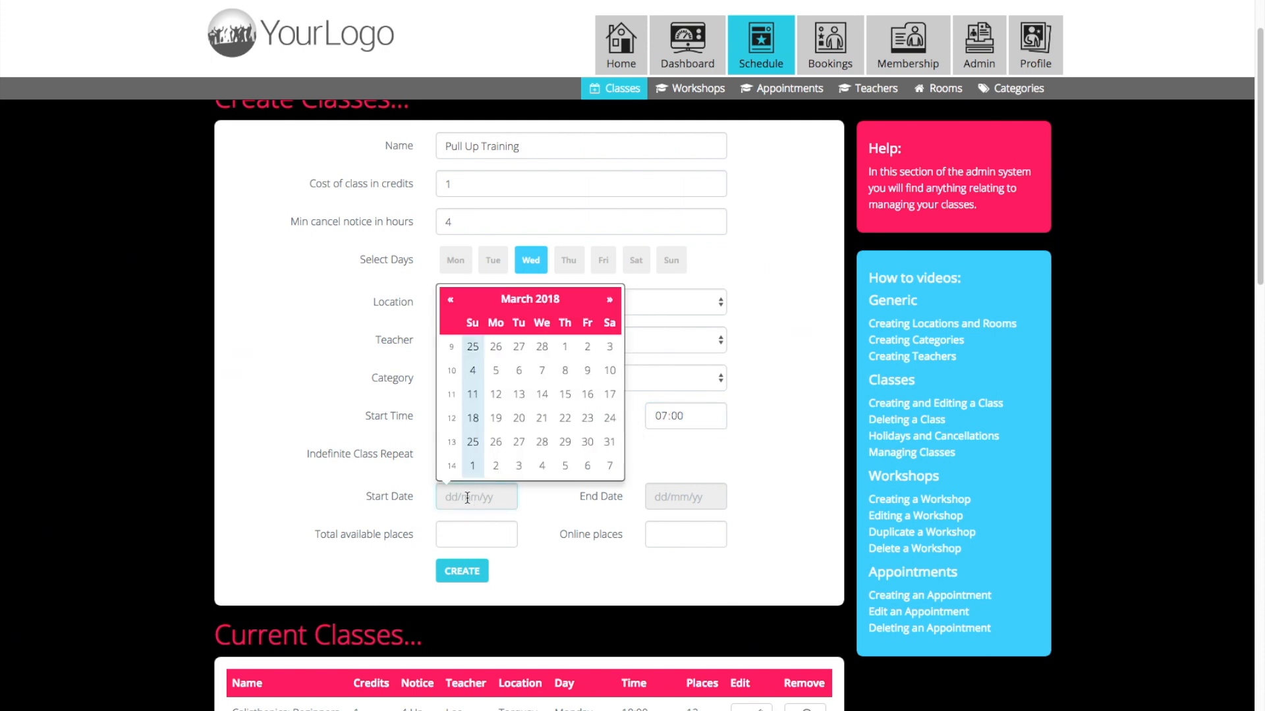
{"action": "left_click", "coordinate": [472, 466]}
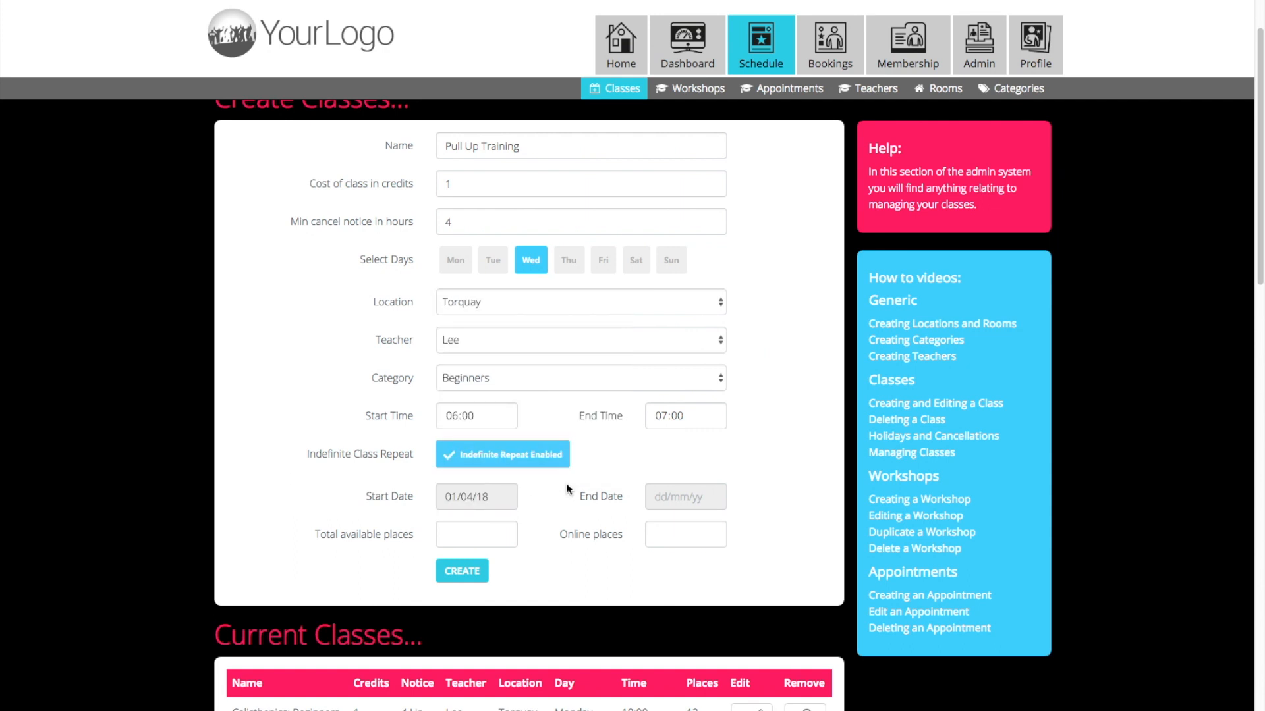
{"action": "left_click", "coordinate": [661, 495]}
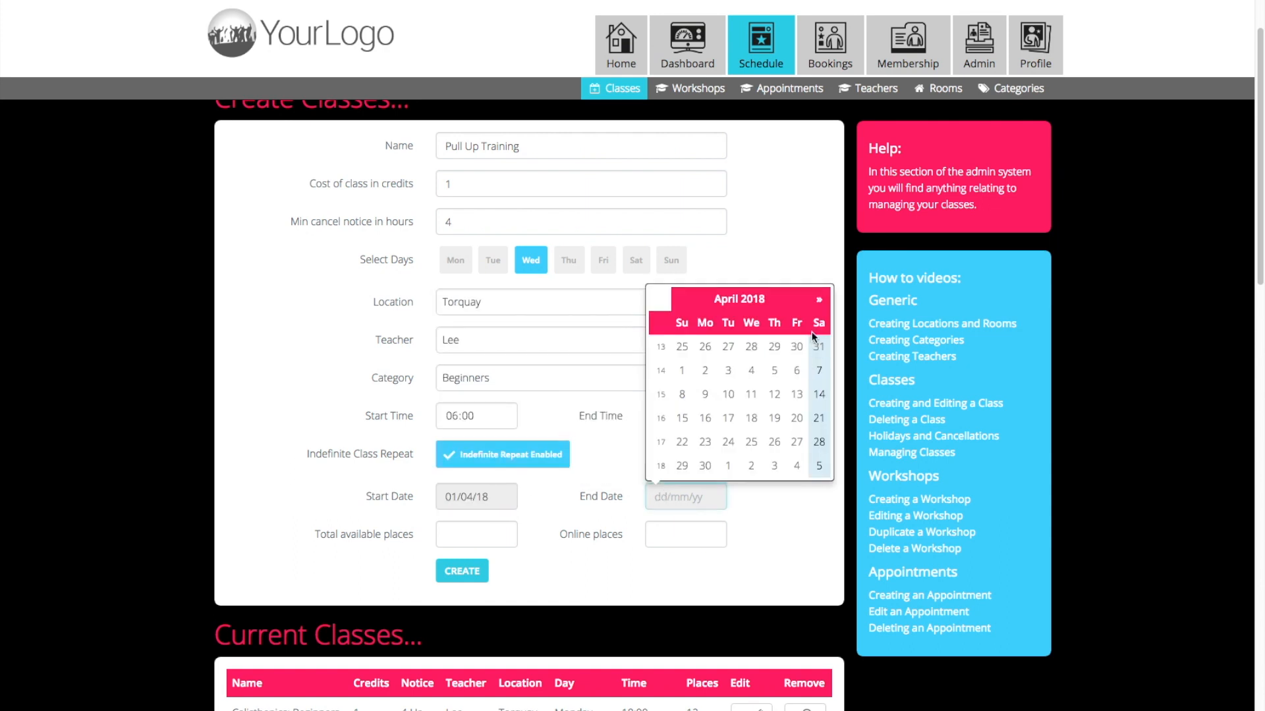
{"action": "left_click", "coordinate": [820, 301]}
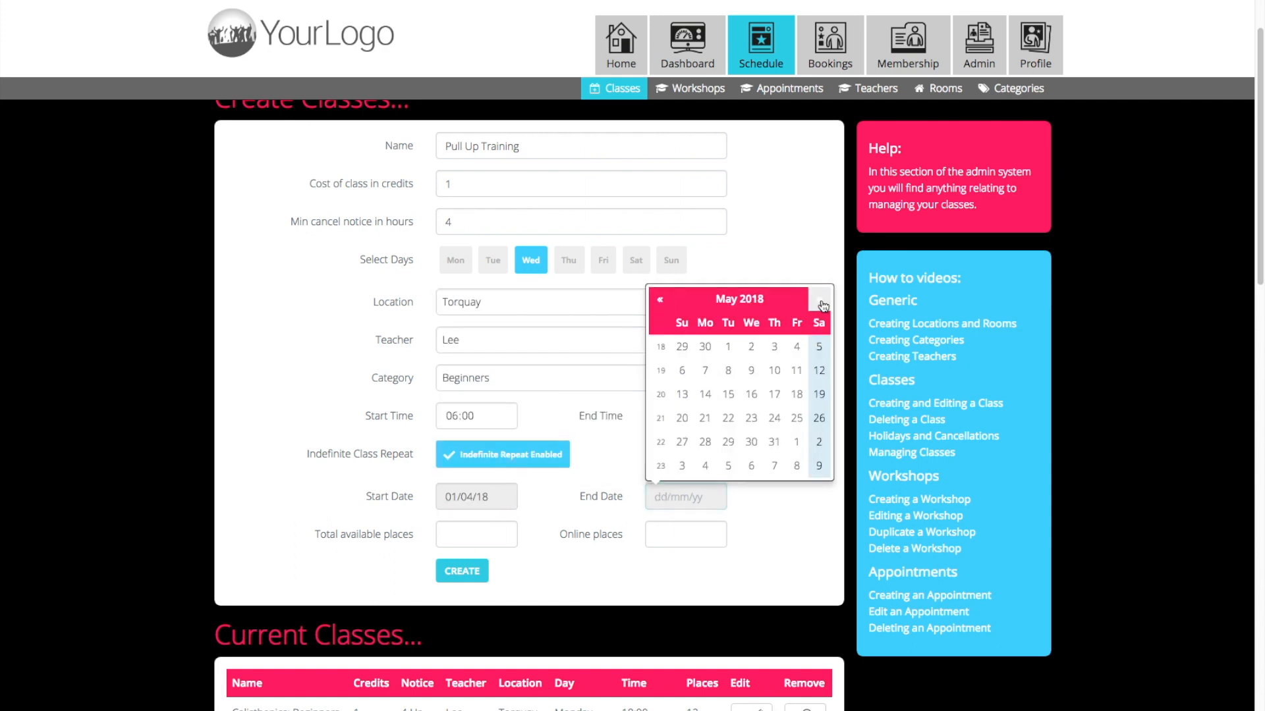
{"action": "left_click", "coordinate": [819, 346]}
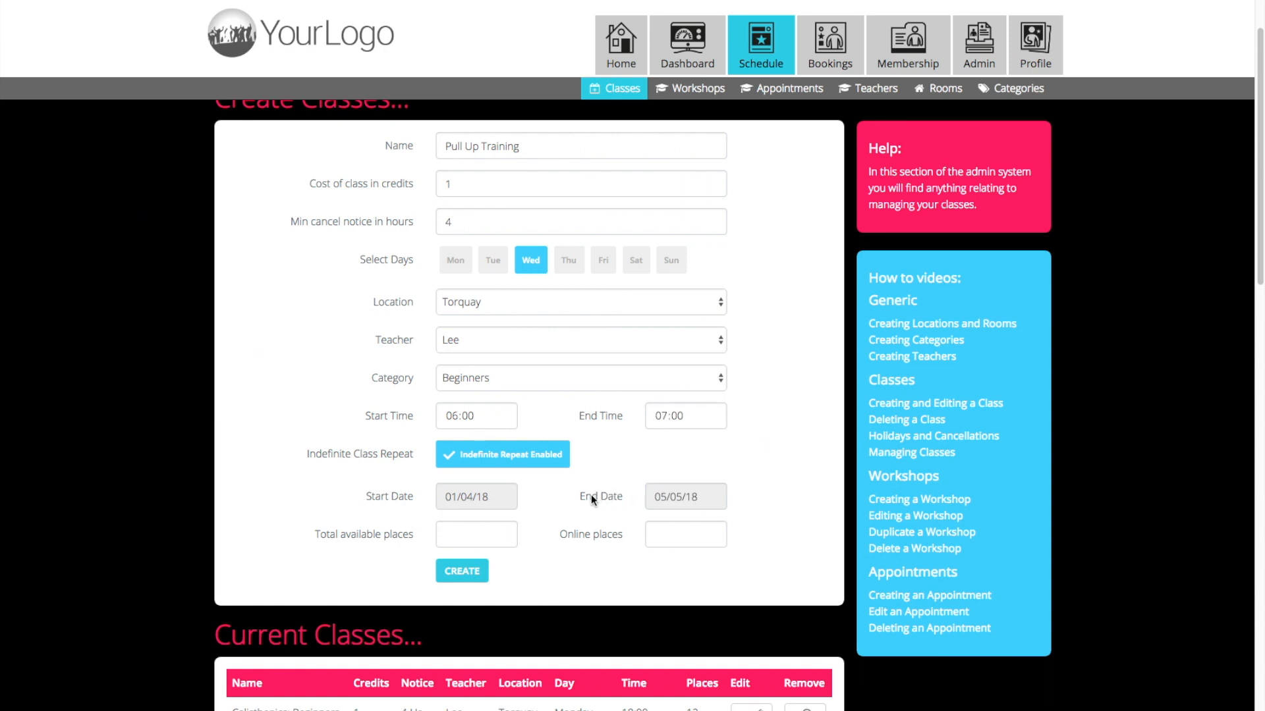
{"action": "left_click", "coordinate": [478, 463]}
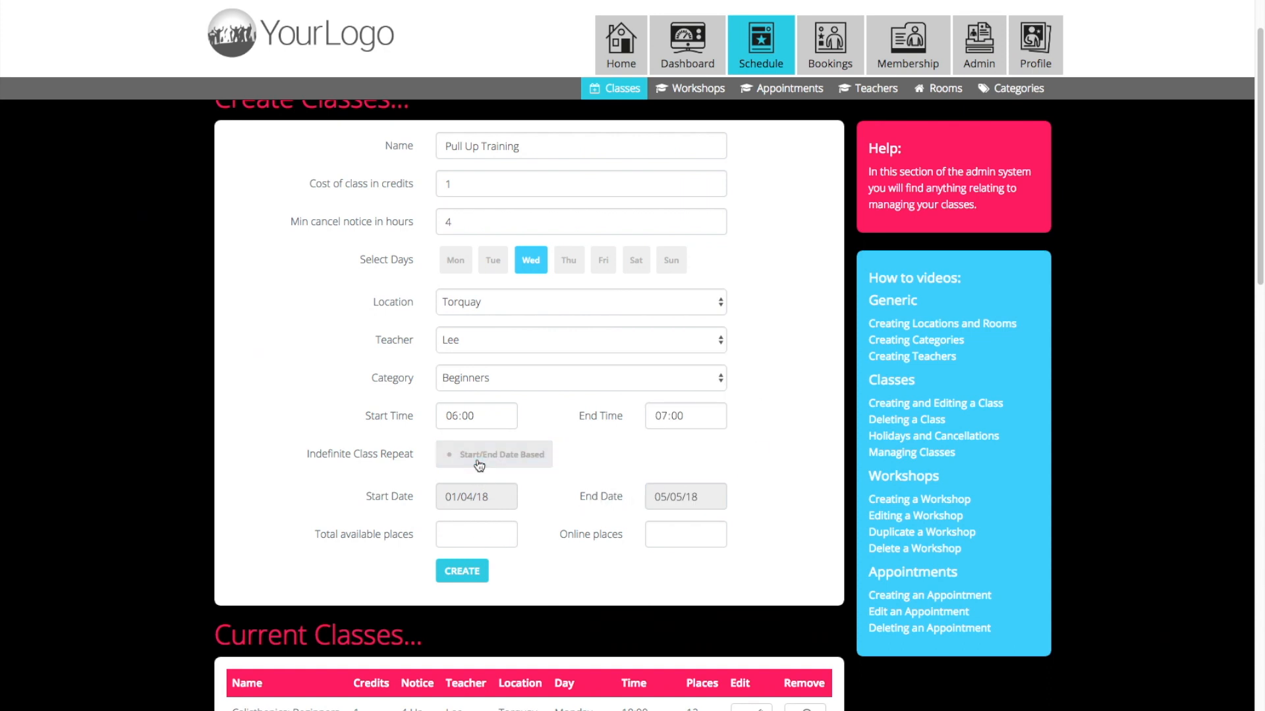
Set both the total available places and the online places to 15, and create the class.
{"action": "left_click", "coordinate": [488, 531]}
{"action": "type", "text": "15"}
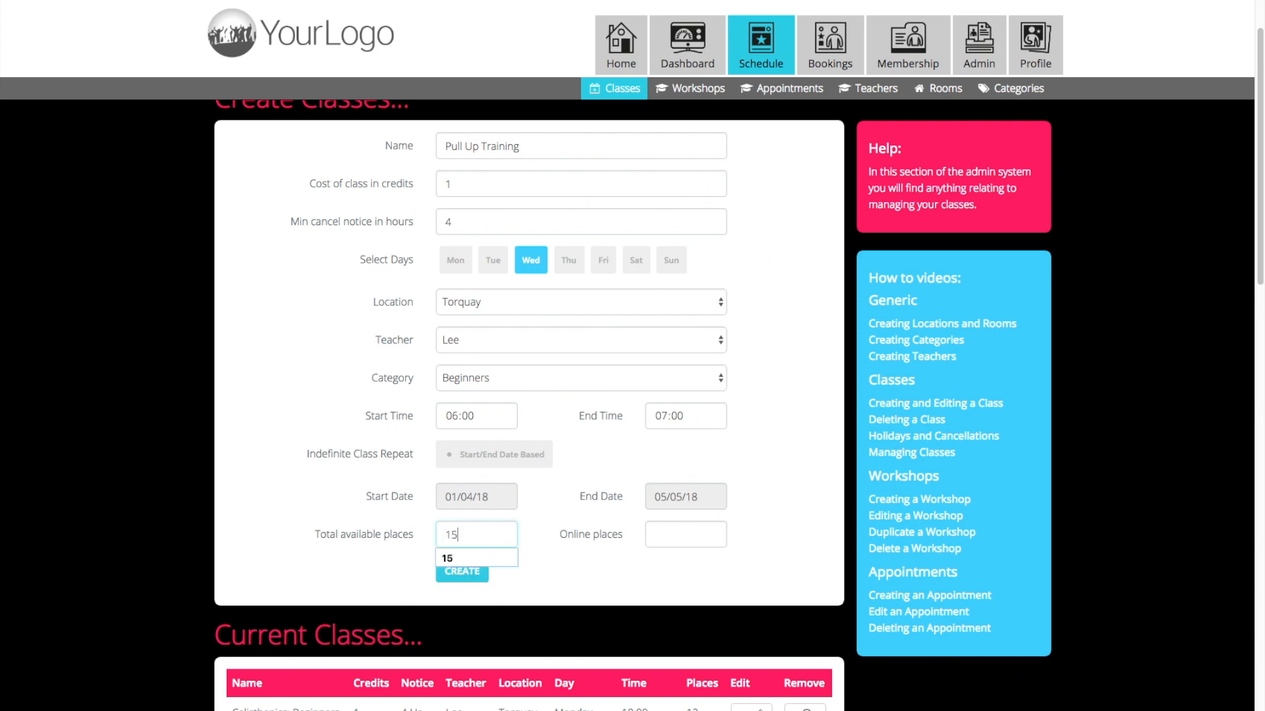
{"action": "left_click", "coordinate": [652, 534]}
{"action": "type", "text": "15"}
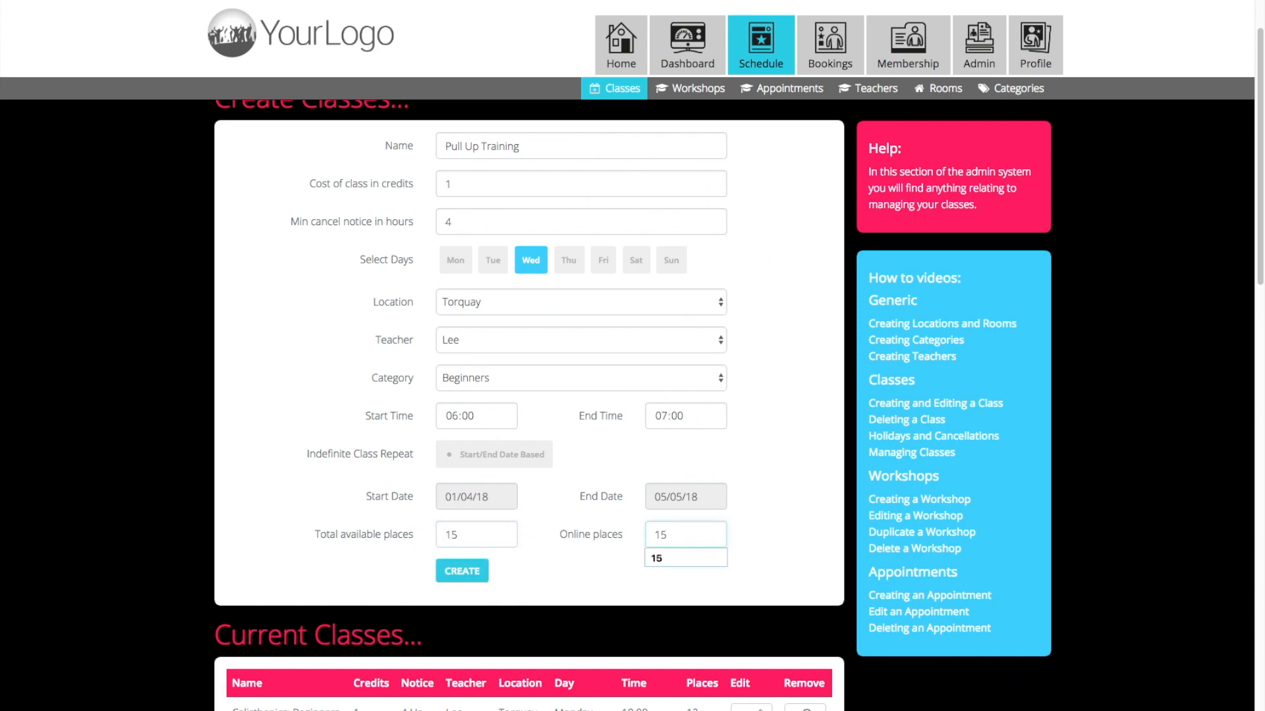
{"action": "left_click", "coordinate": [557, 575]}
{"action": "left_click", "coordinate": [471, 577]}
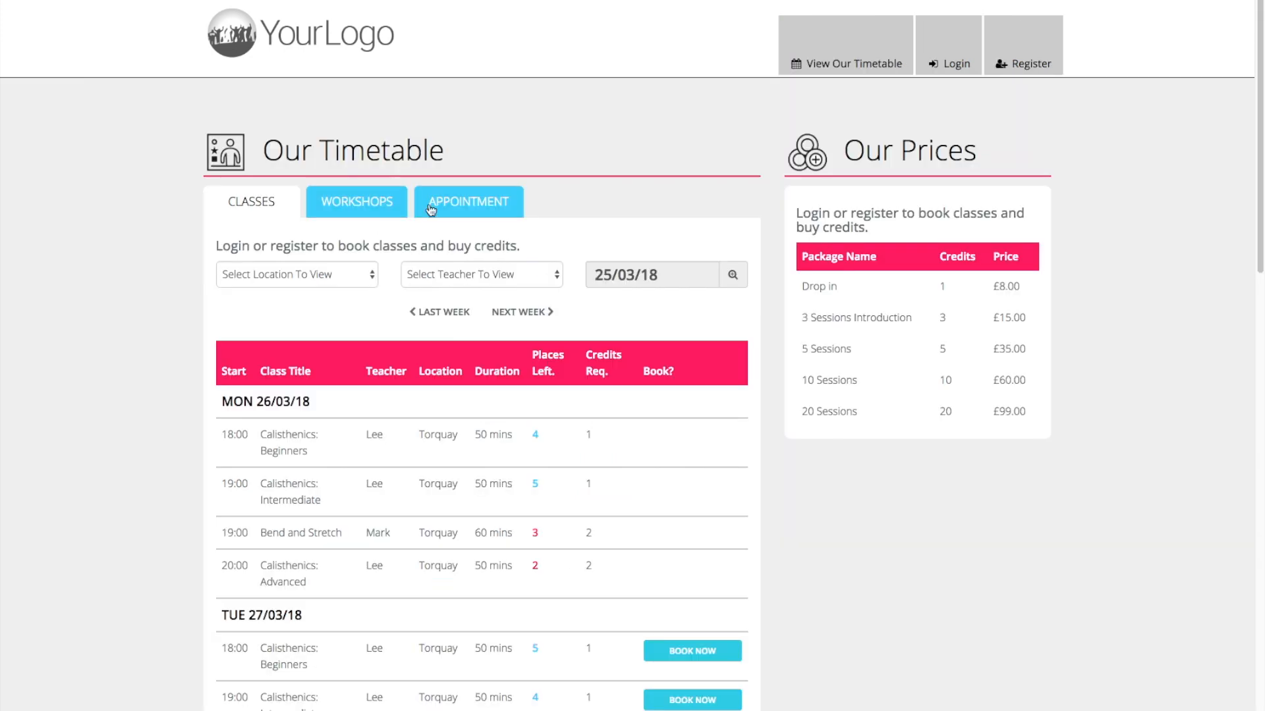
Log in to the customer account from the public timetable page using the filled-in credentials.
{"action": "left_click", "coordinate": [948, 64]}
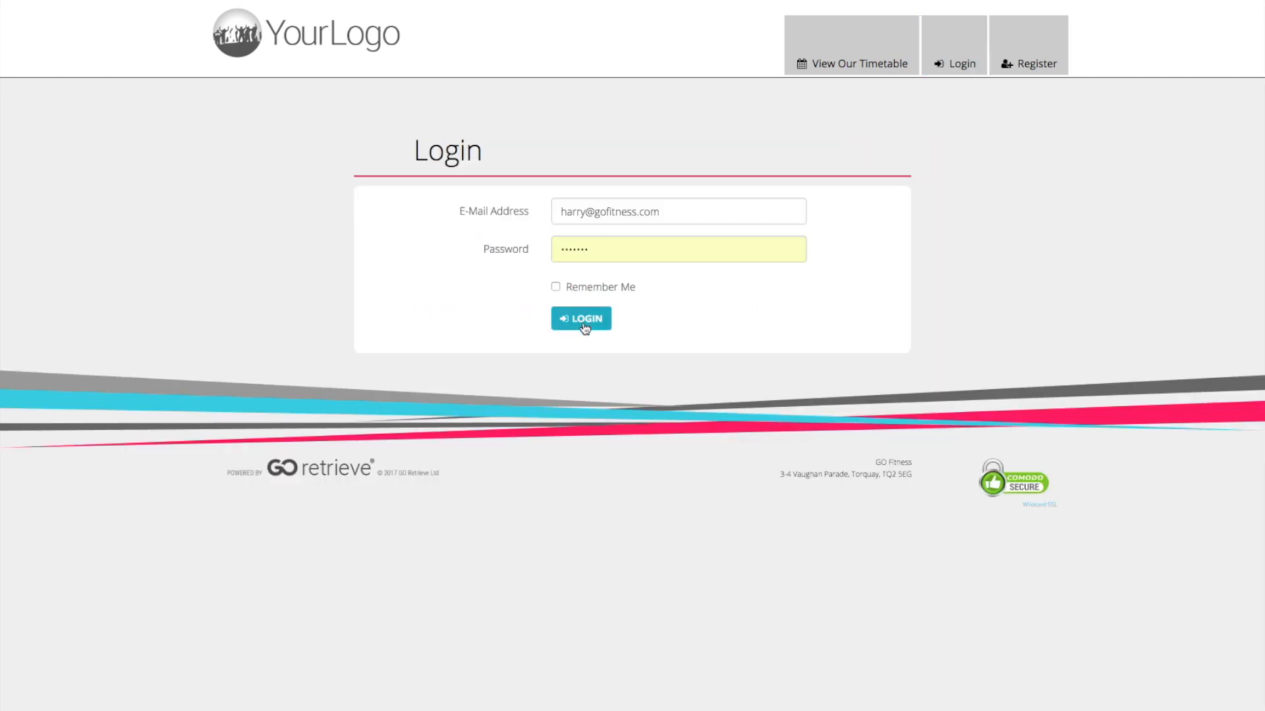
{"action": "left_click", "coordinate": [585, 322]}
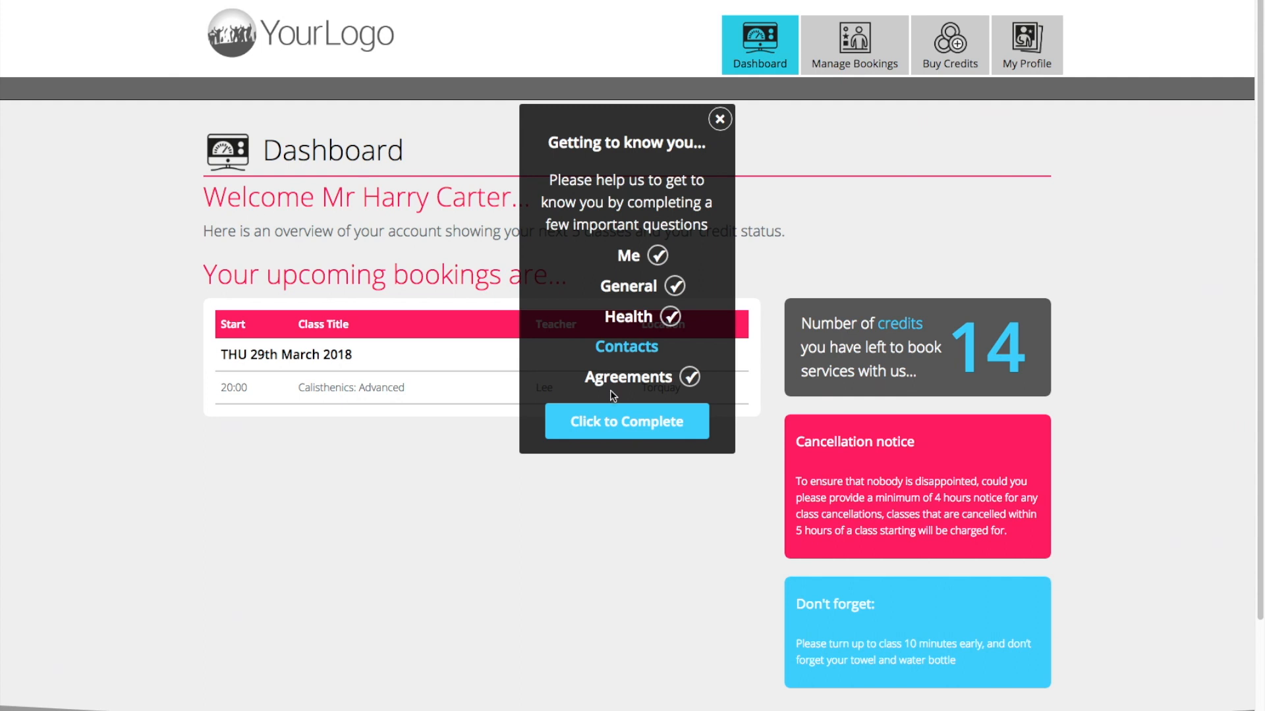
Complete the missing Contacts section of the customer's profile by entering the emergency contact telephone number and updating the details.
{"action": "left_click", "coordinate": [610, 424]}
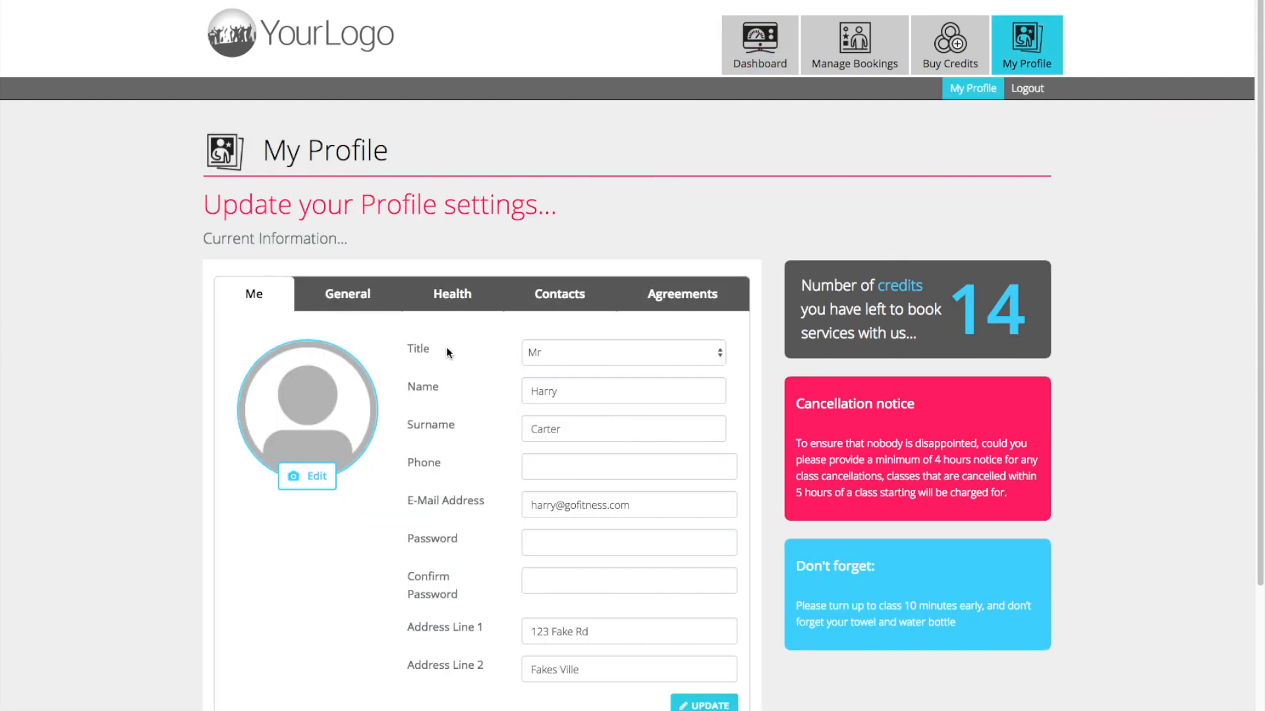
{"action": "left_click", "coordinate": [536, 299]}
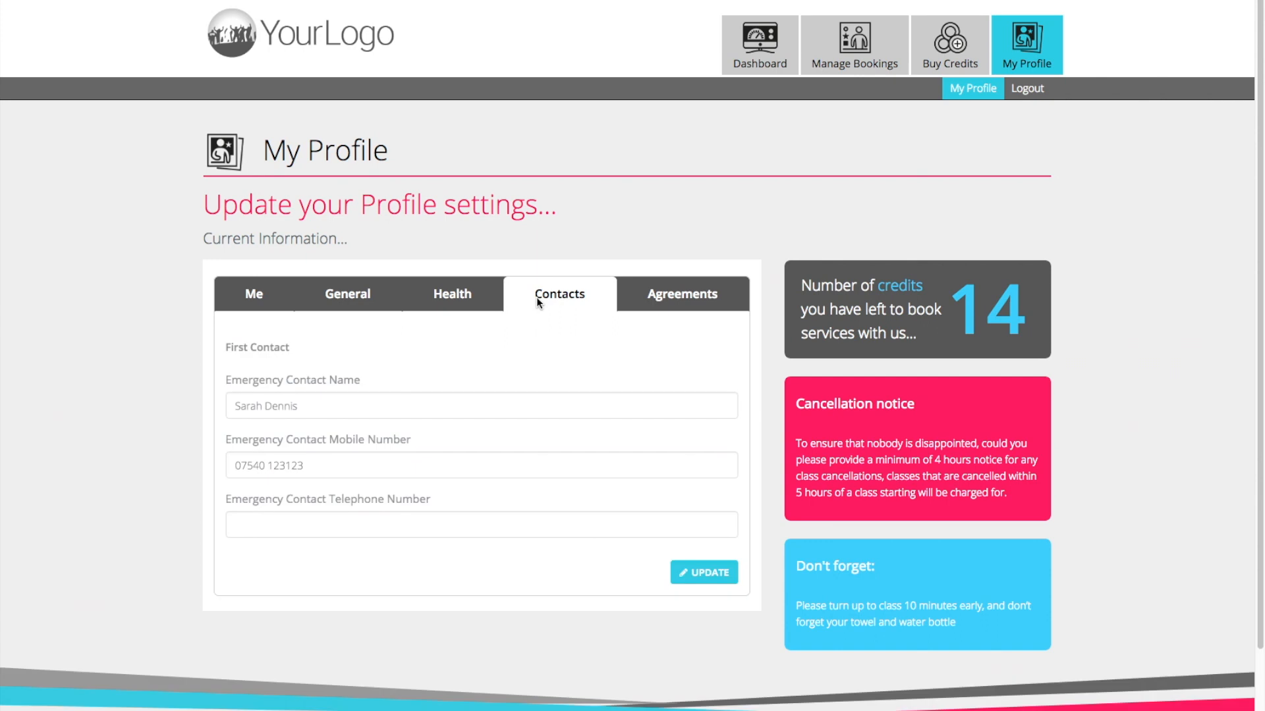
{"action": "left_click", "coordinate": [318, 525]}
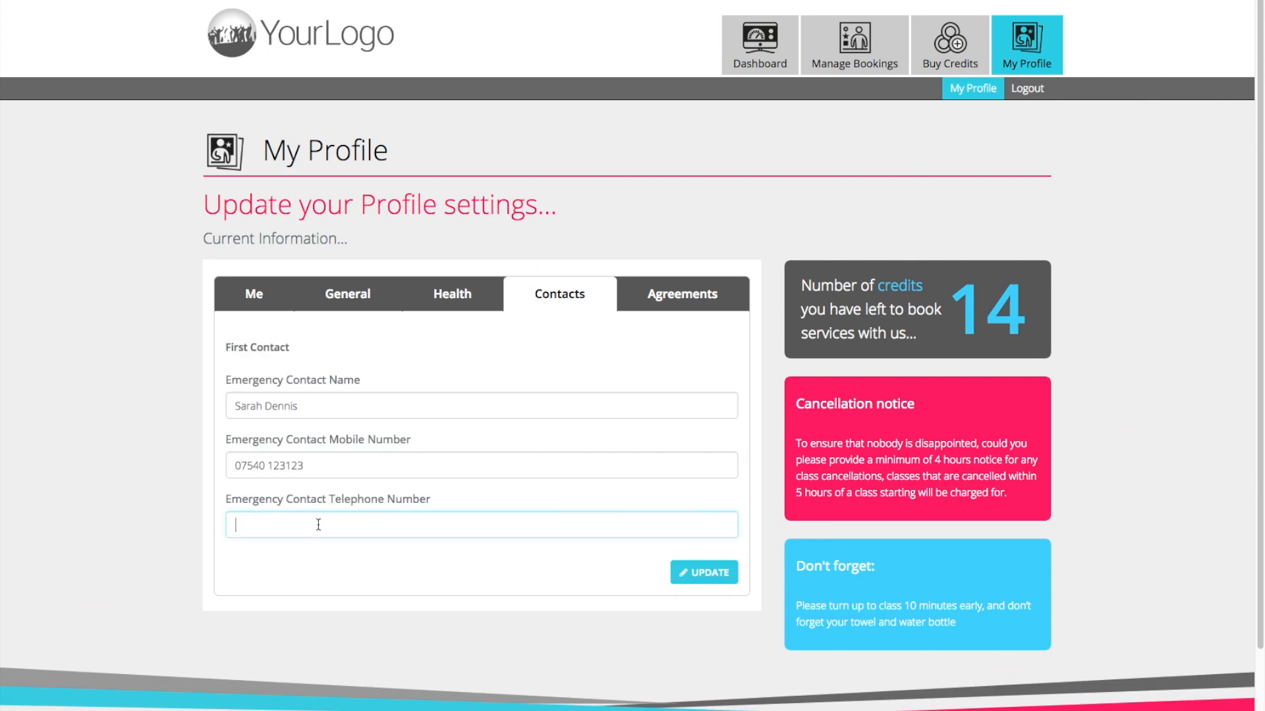
{"action": "left_click", "coordinate": [685, 574]}
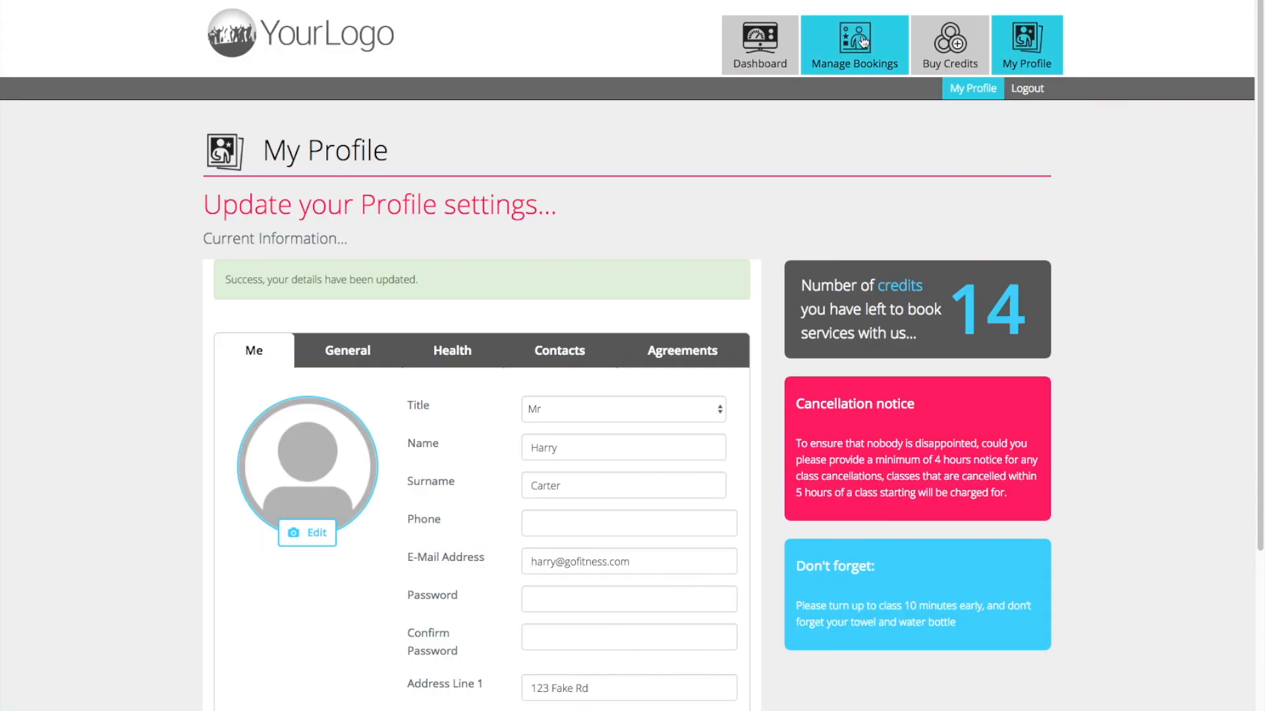
Look through the bookable classes on the customer's booking page and go to next week's classes.
{"action": "left_click", "coordinate": [863, 41]}
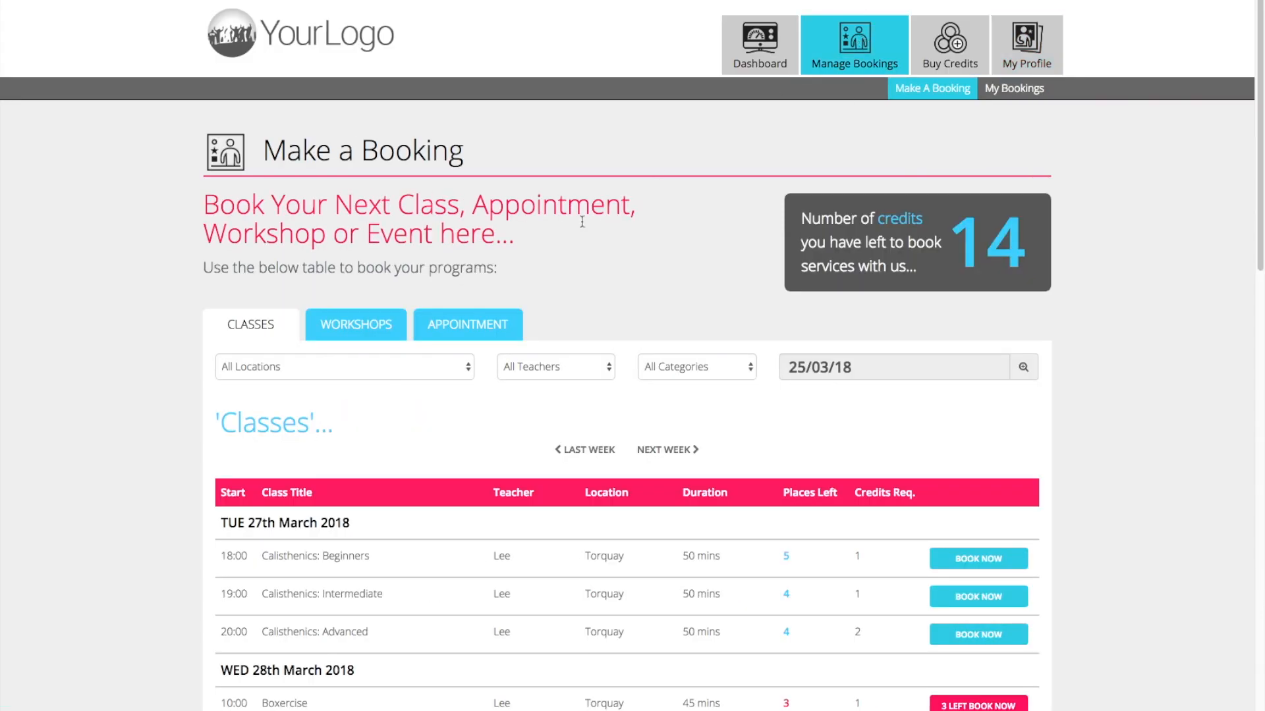
{"action": "scroll", "coordinate": [582, 224], "scroll_direction": "down", "scroll_amount": 5}
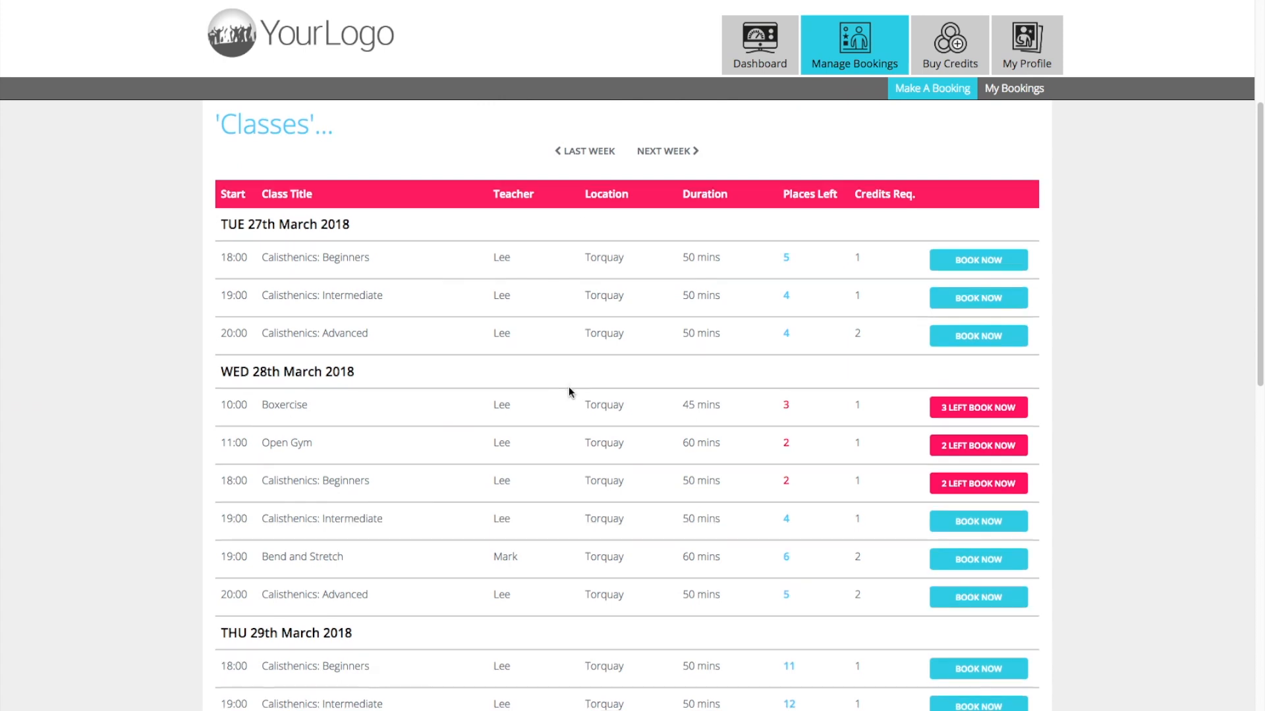
{"action": "scroll", "coordinate": [568, 389], "scroll_direction": "down", "scroll_amount": 8}
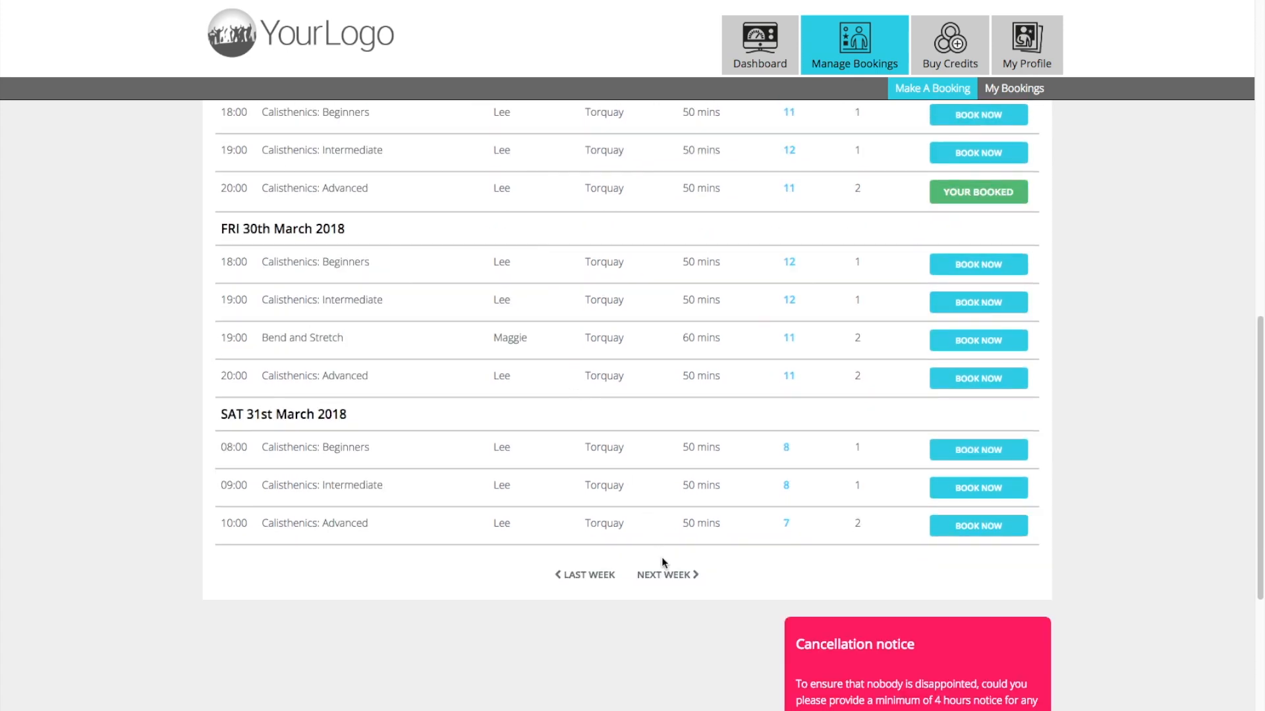
{"action": "left_click", "coordinate": [666, 584]}
{"action": "scroll", "coordinate": [558, 467], "scroll_direction": "up", "scroll_amount": 3}
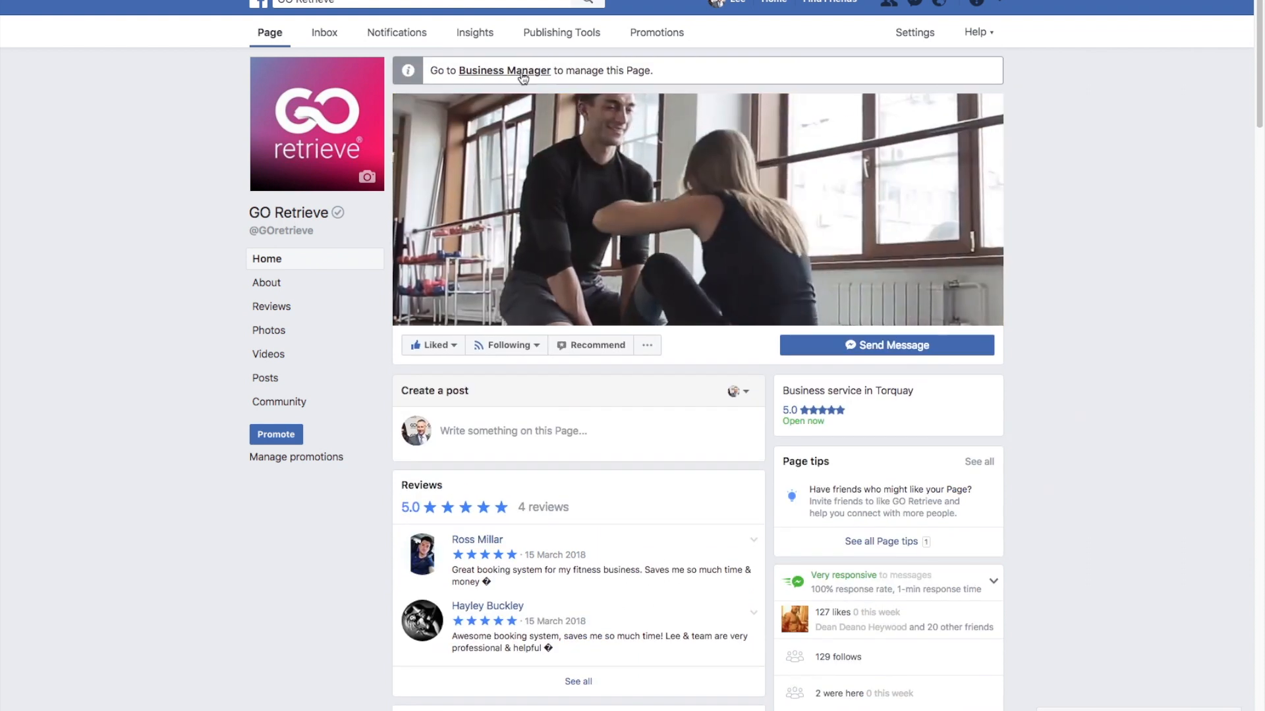
Open GO Retrieve's Facebook page in Business Manager and change its Send Message button to Book Now.
{"action": "left_click", "coordinate": [523, 71]}
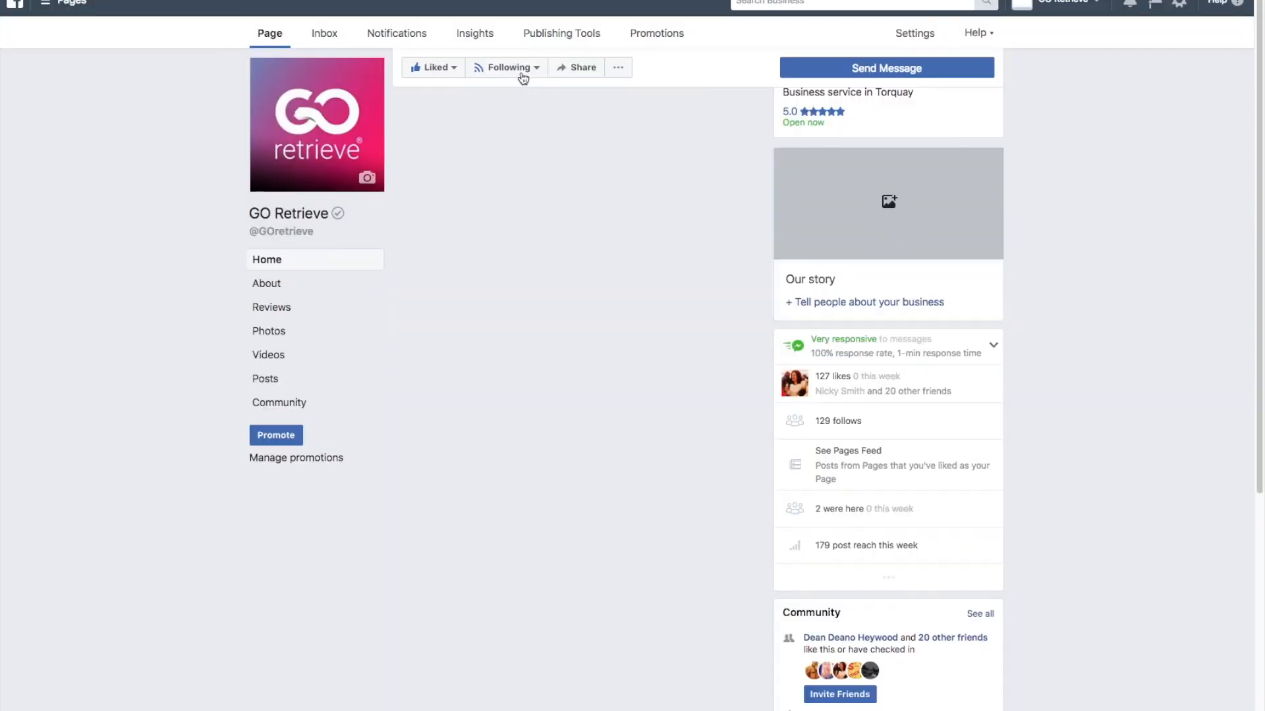
{"action": "mouse_move", "coordinate": [803, 303]}
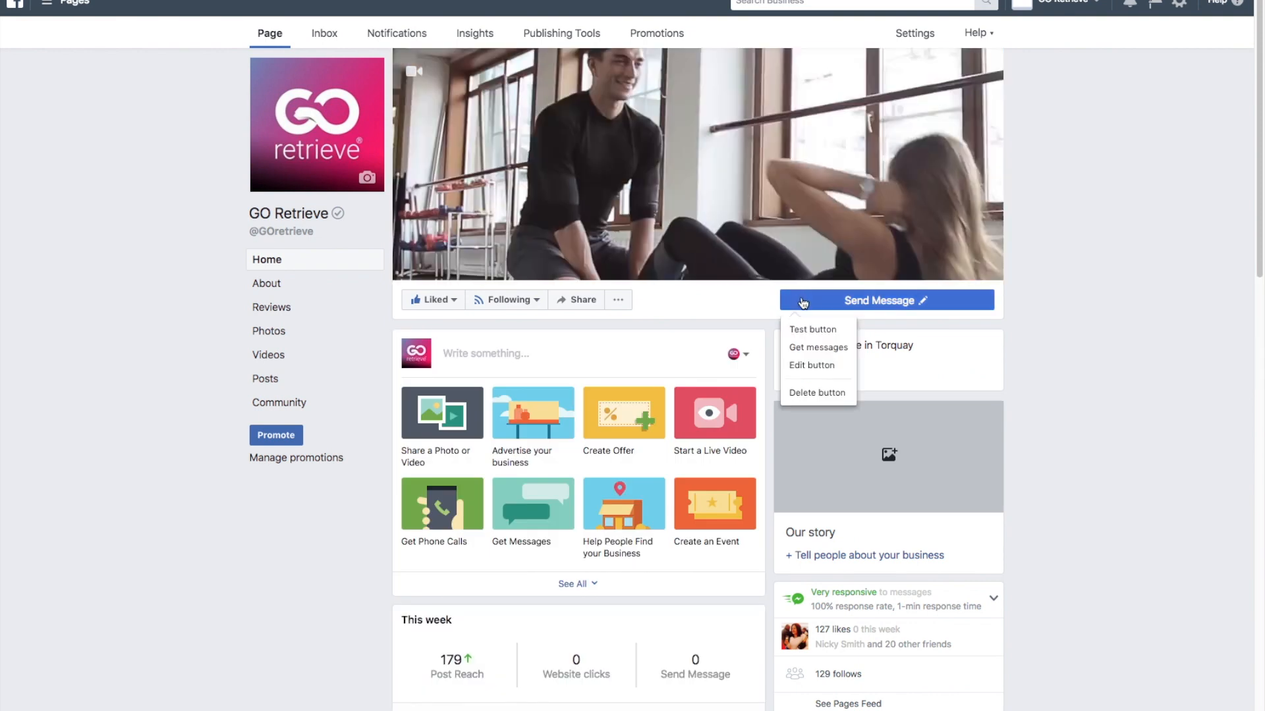
{"action": "left_click", "coordinate": [803, 365]}
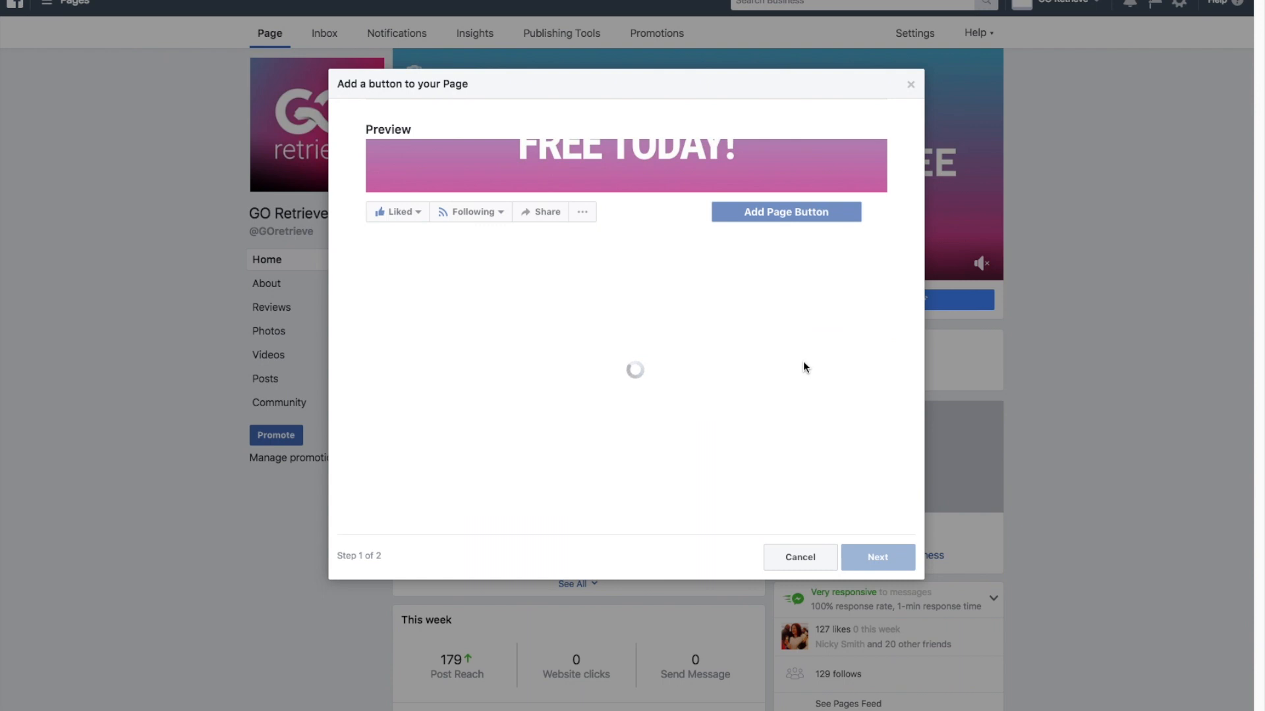
{"action": "left_click", "coordinate": [776, 328]}
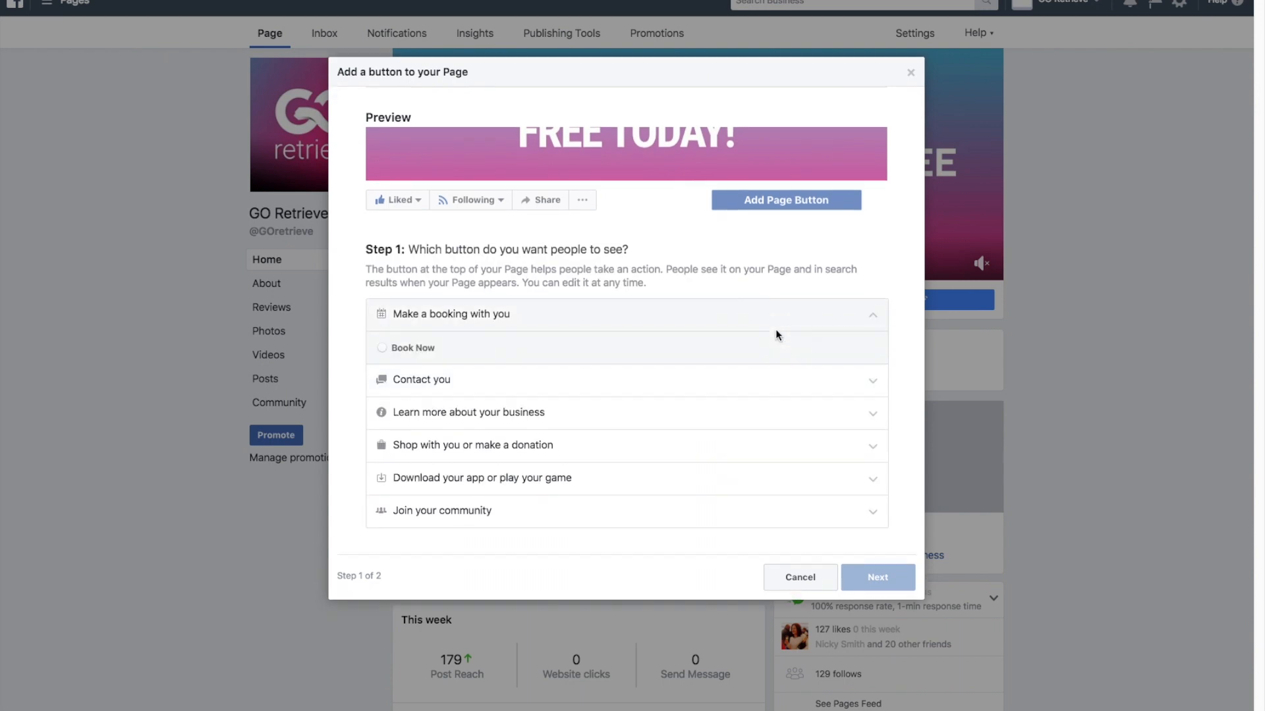
{"action": "left_click", "coordinate": [413, 348]}
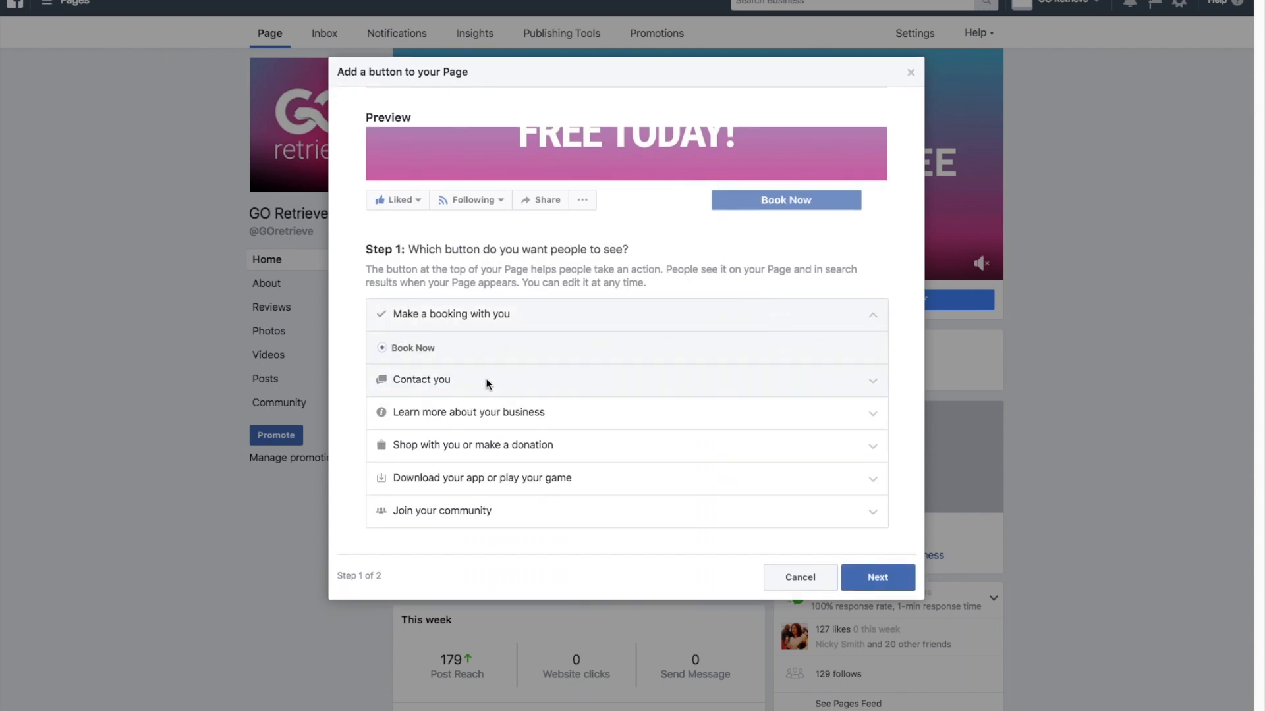
{"action": "left_click", "coordinate": [870, 580]}
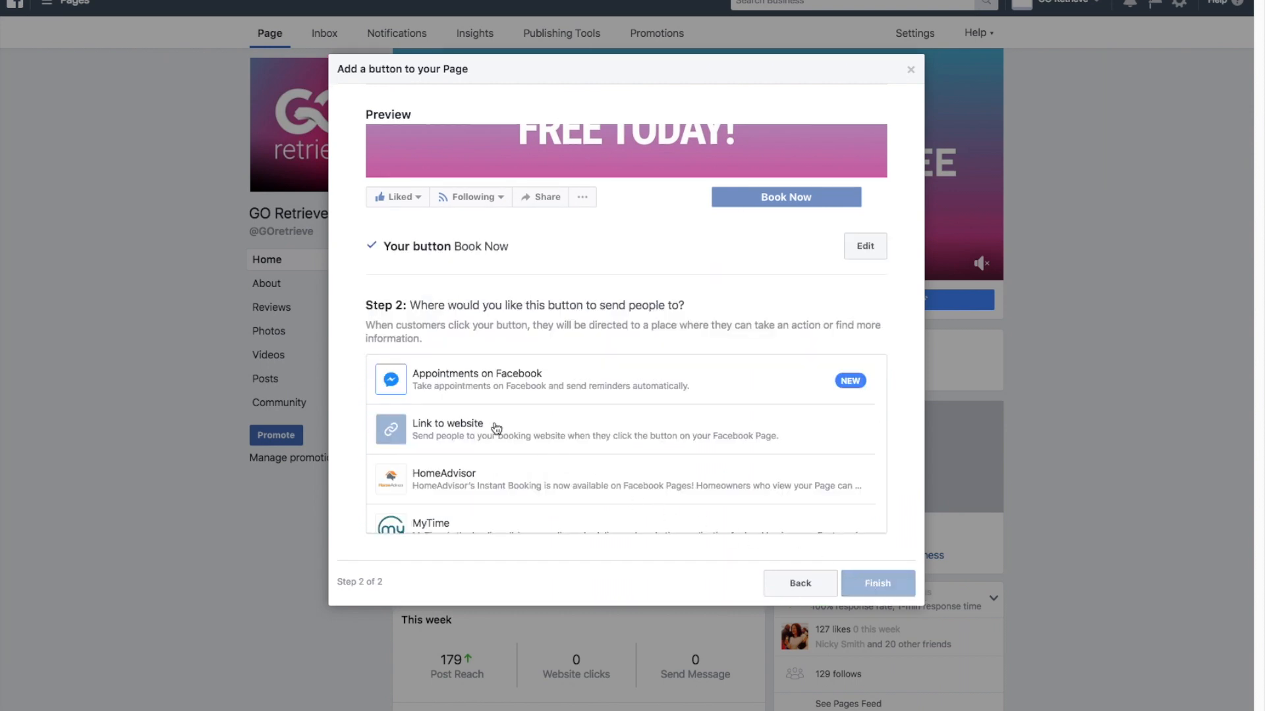
{"action": "left_click", "coordinate": [496, 424]}
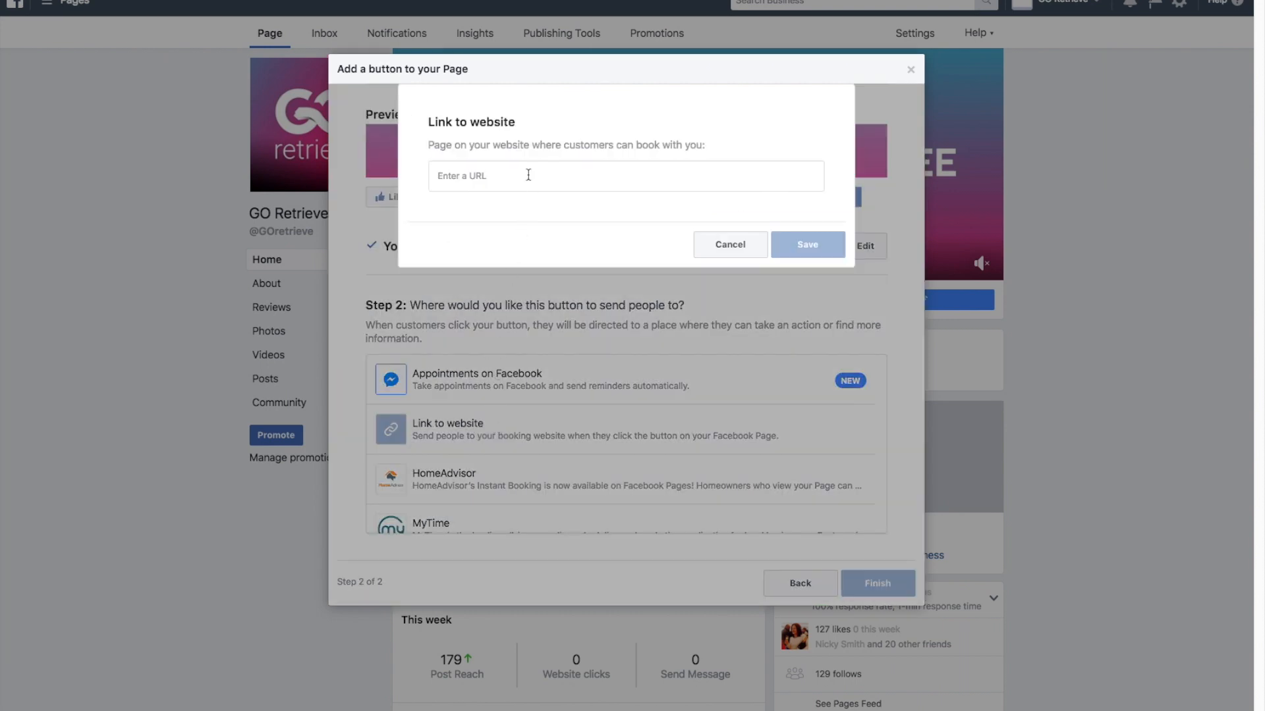
{"action": "left_click", "coordinate": [528, 175]}
{"action": "type", "text": "https://gofitness.app.goretrieve.com/timetable"}
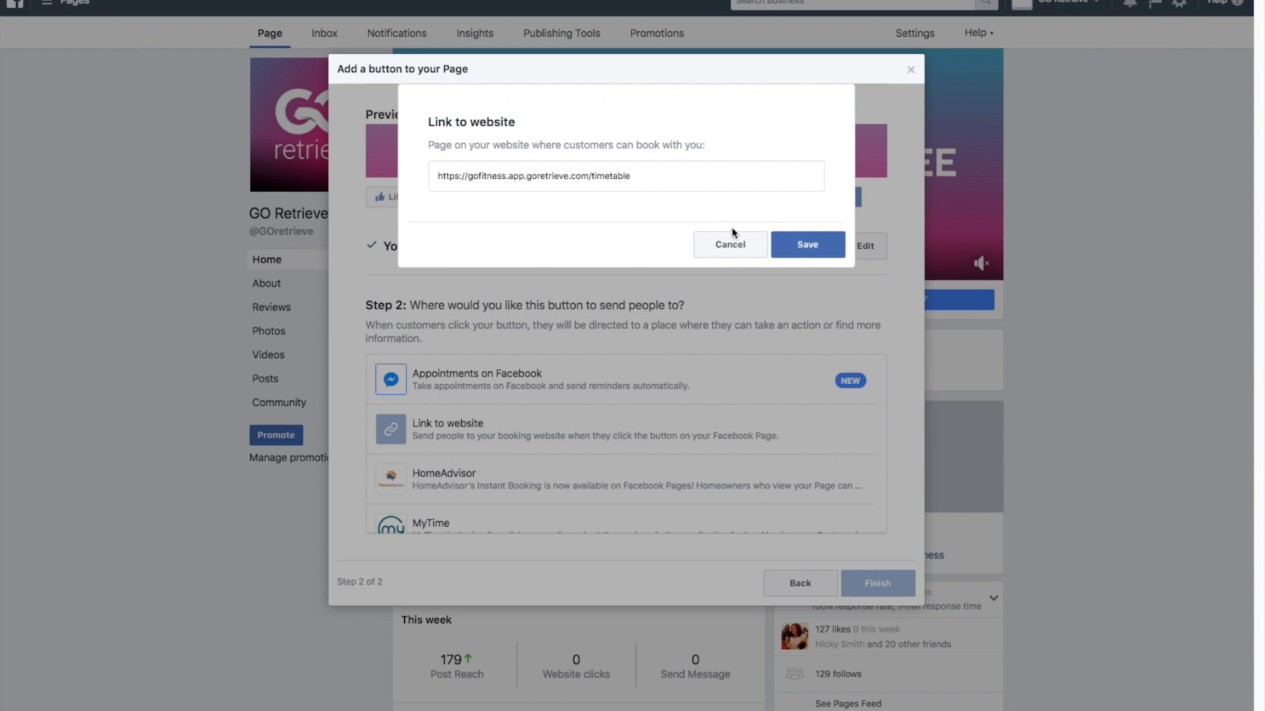
{"action": "left_click", "coordinate": [799, 248]}
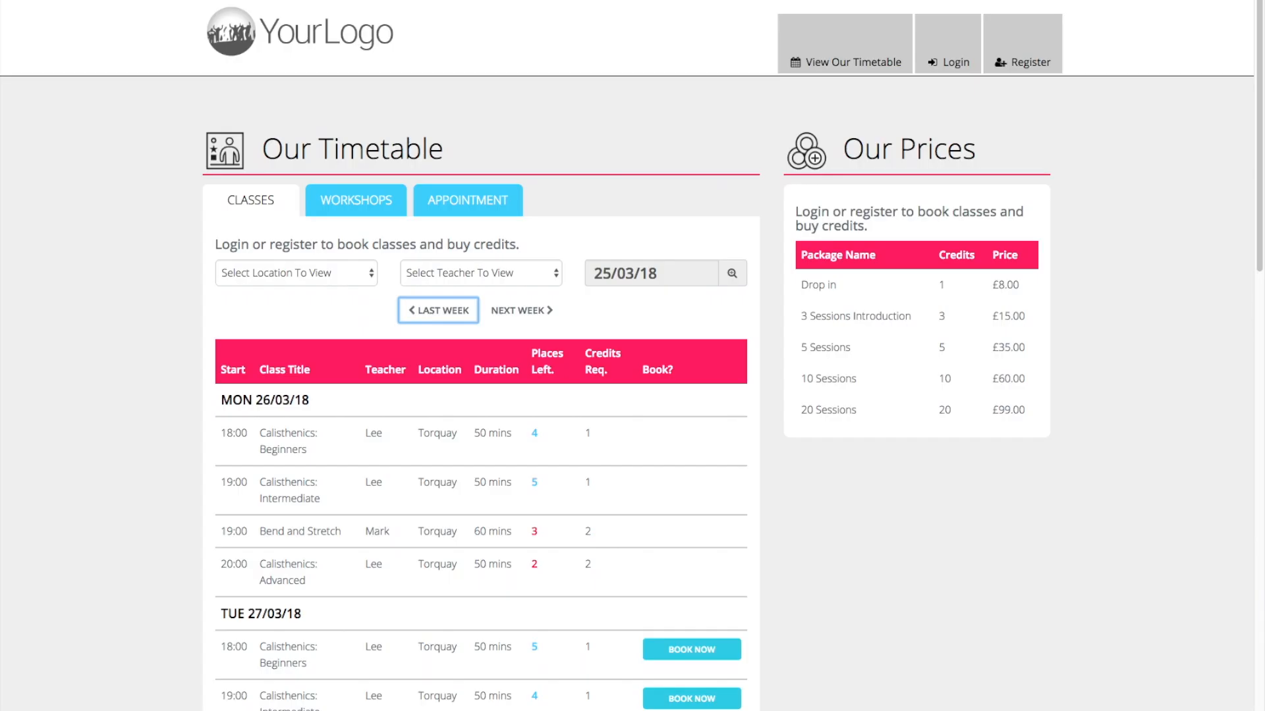
Look through the week's bookable classes on the public timetable page that the button links to.
{"action": "scroll", "coordinate": [761, 261], "scroll_direction": "down", "scroll_amount": 12}
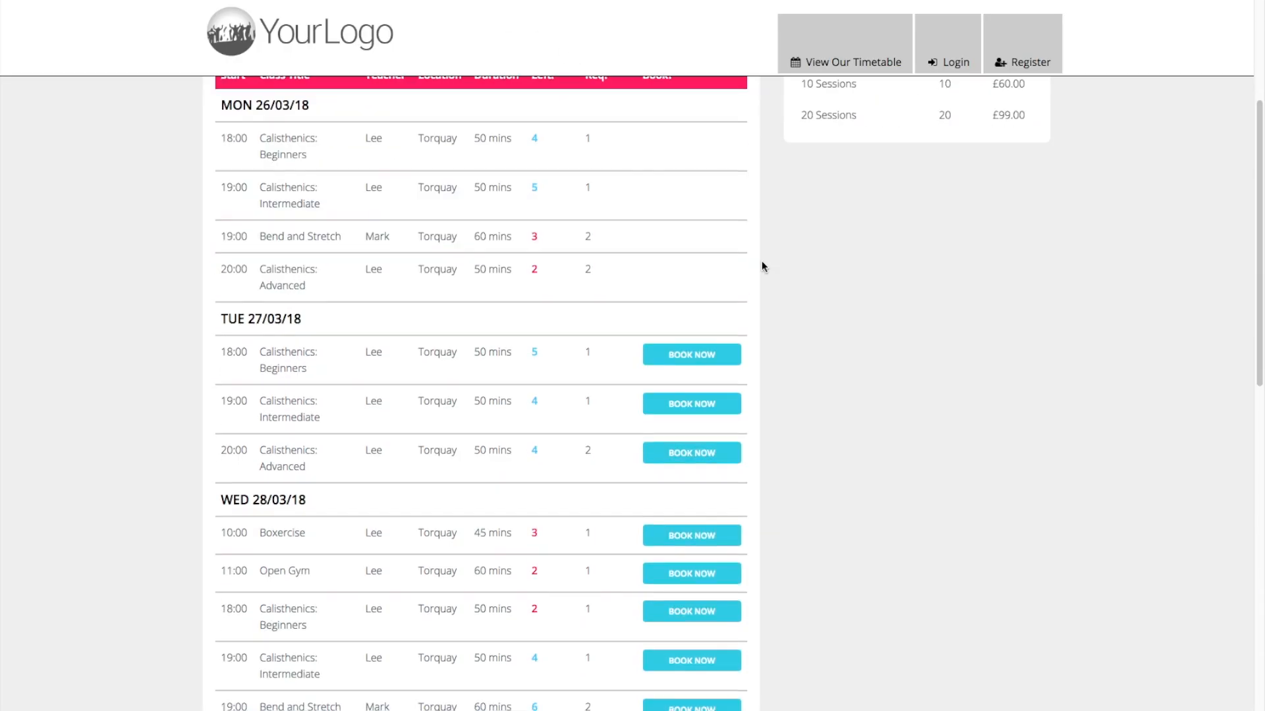
{"action": "scroll", "coordinate": [761, 261], "scroll_direction": "down", "scroll_amount": 4}
{"action": "scroll", "coordinate": [761, 261], "scroll_direction": "up", "scroll_amount": 3}
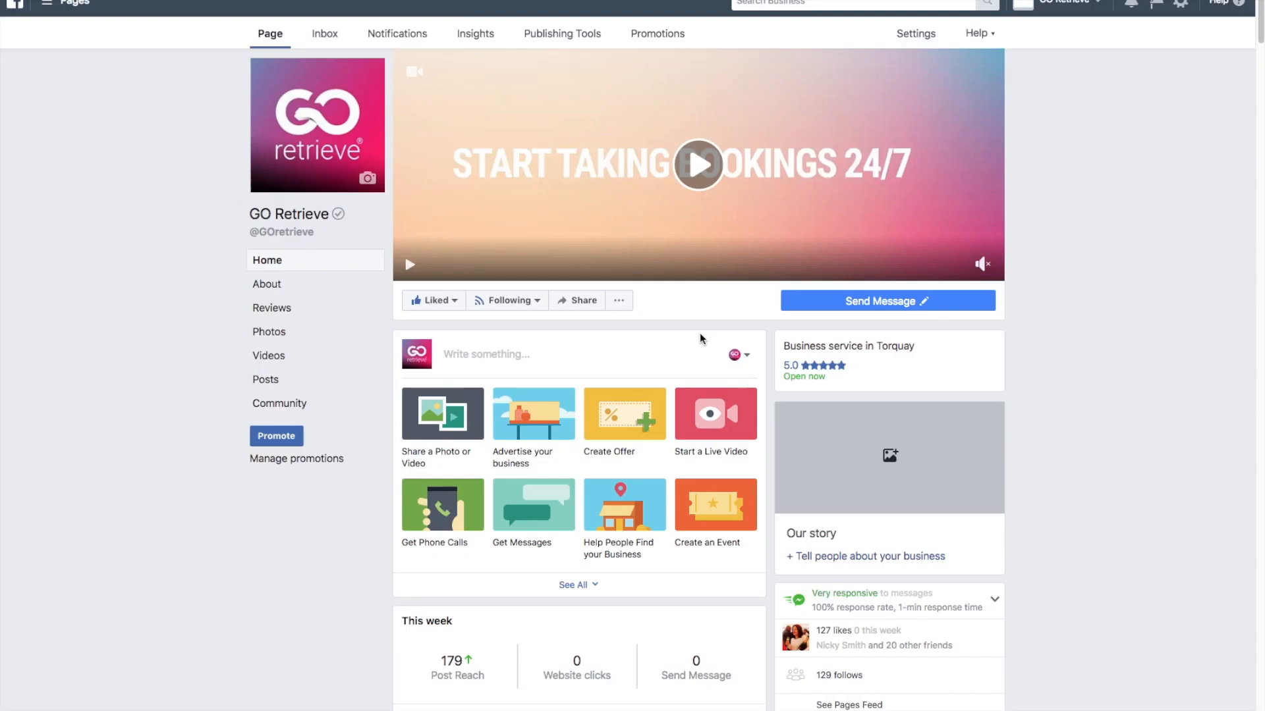
{"action": "scroll", "coordinate": [700, 337], "scroll_direction": "down", "scroll_amount": 15}
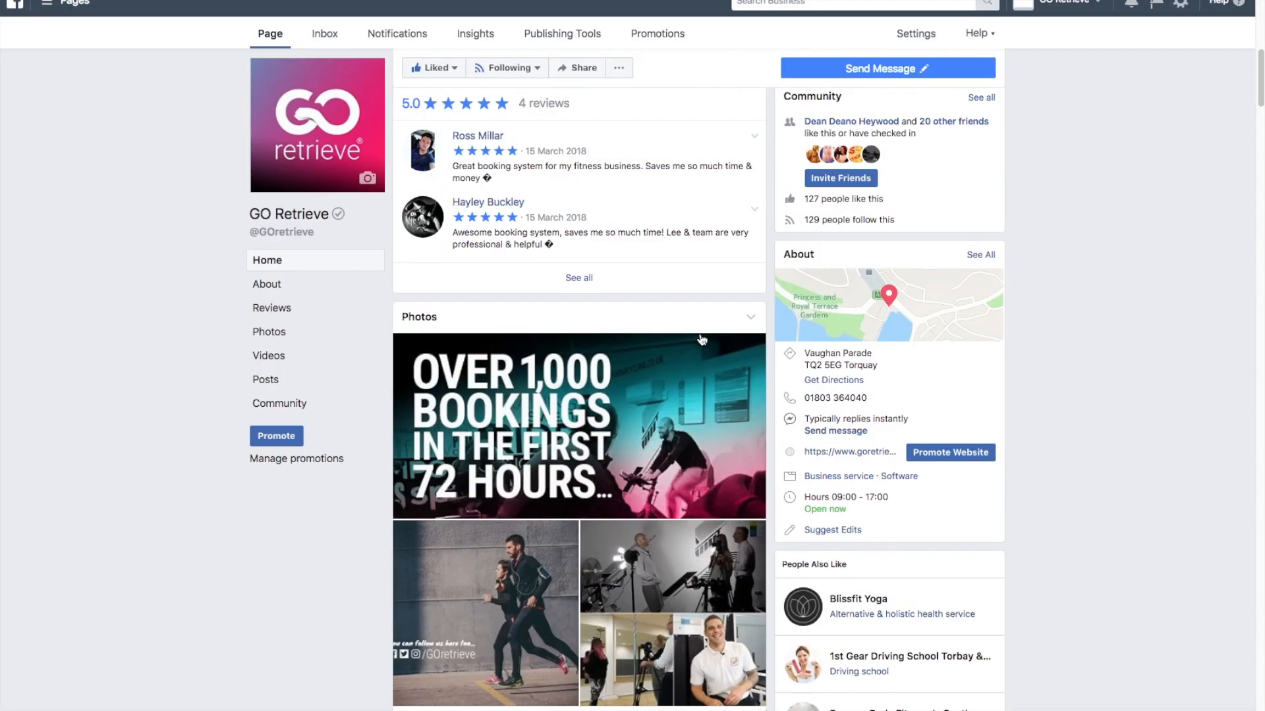
Find the snow pull-up photo post on the GO Retrieve Facebook page and start boosting it.
{"action": "scroll", "coordinate": [702, 339], "scroll_direction": "down", "scroll_amount": 15}
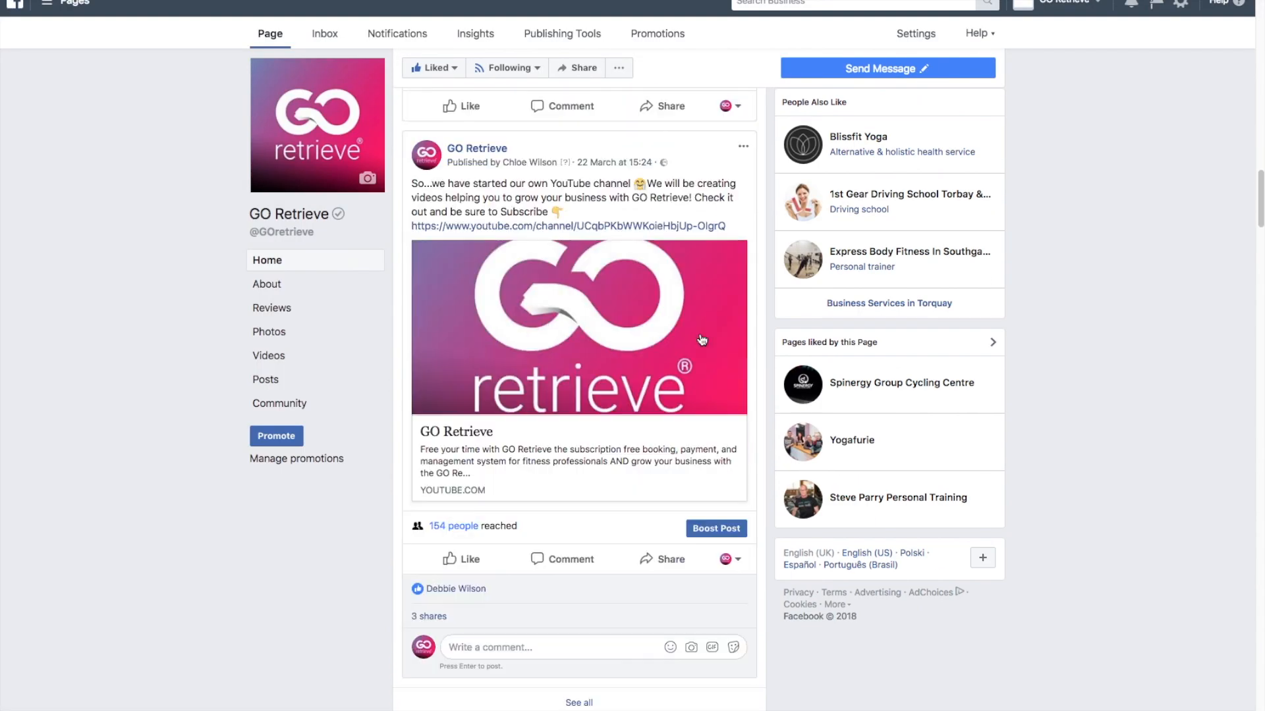
{"action": "scroll", "coordinate": [702, 339], "scroll_direction": "down", "scroll_amount": 15}
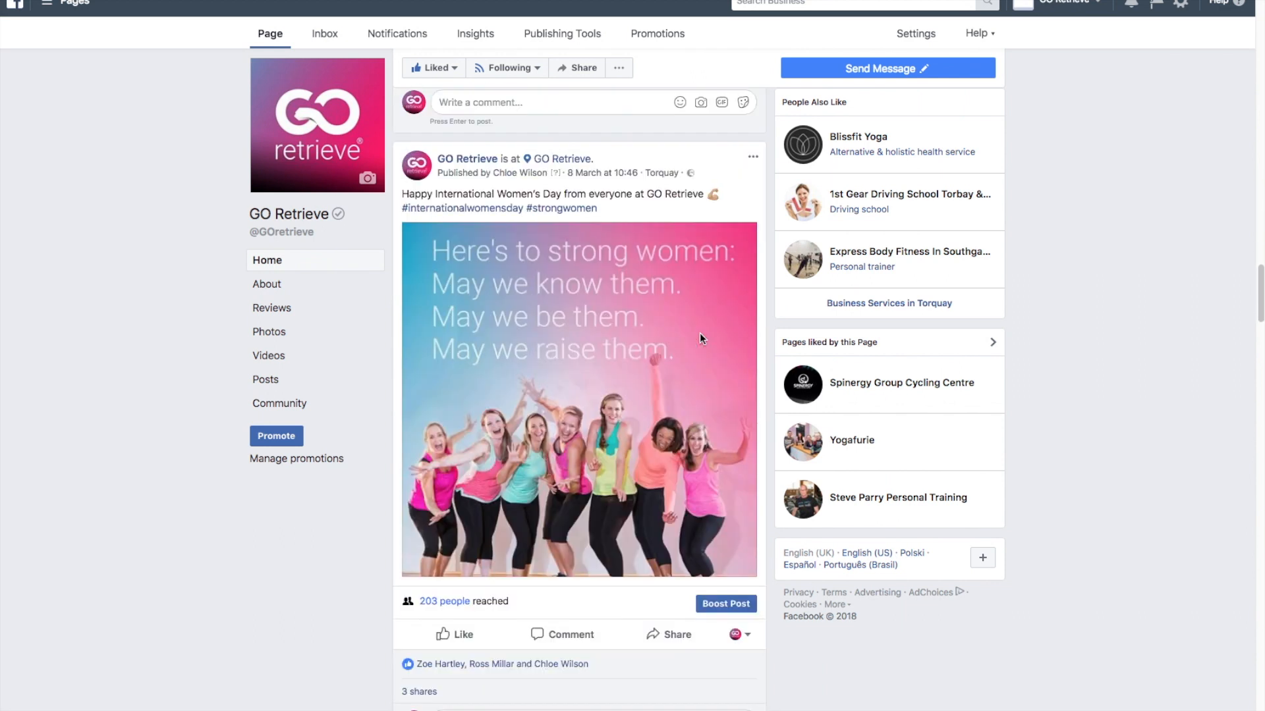
{"action": "scroll", "coordinate": [702, 339], "scroll_direction": "down", "scroll_amount": 12}
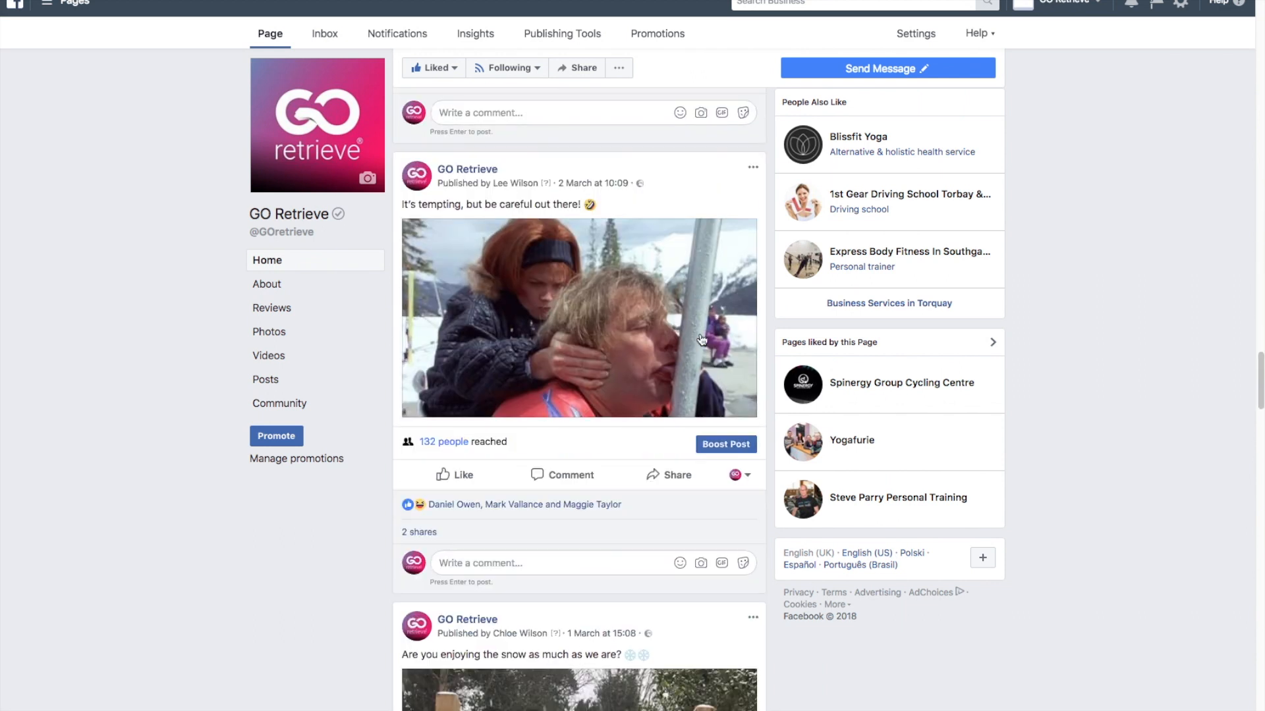
{"action": "scroll", "coordinate": [702, 339], "scroll_direction": "down", "scroll_amount": 10}
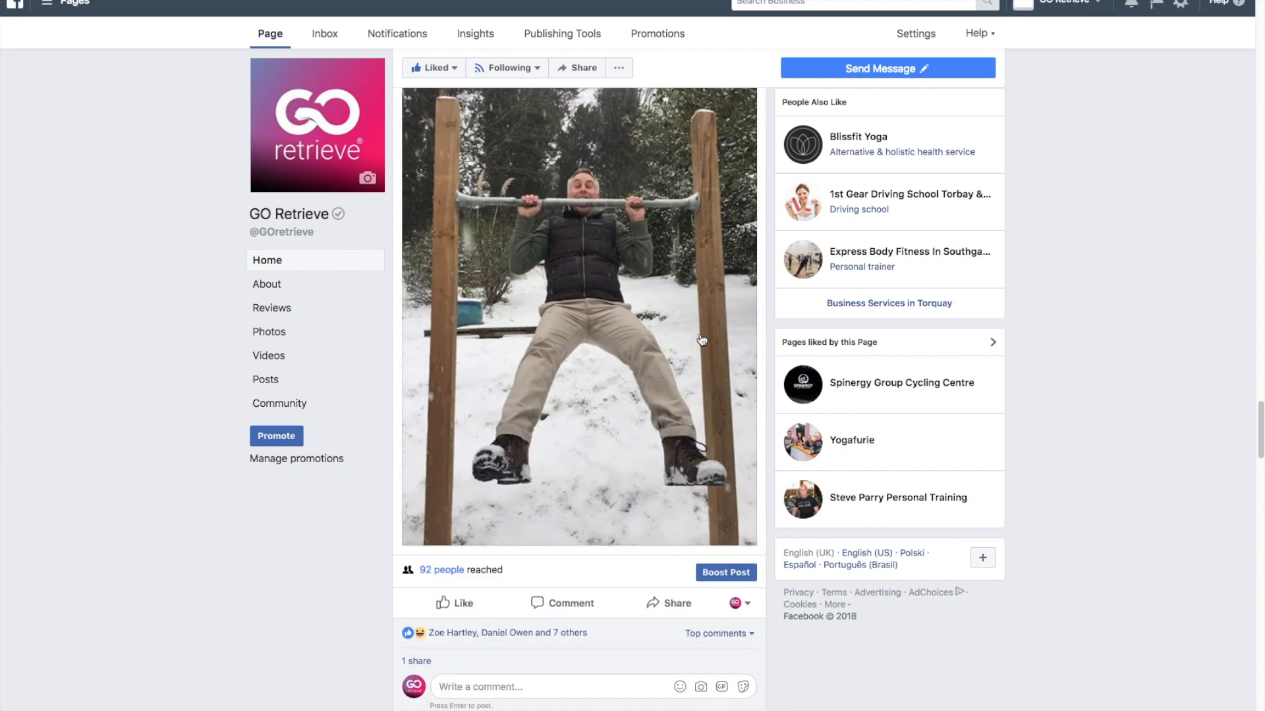
{"action": "left_click", "coordinate": [731, 572]}
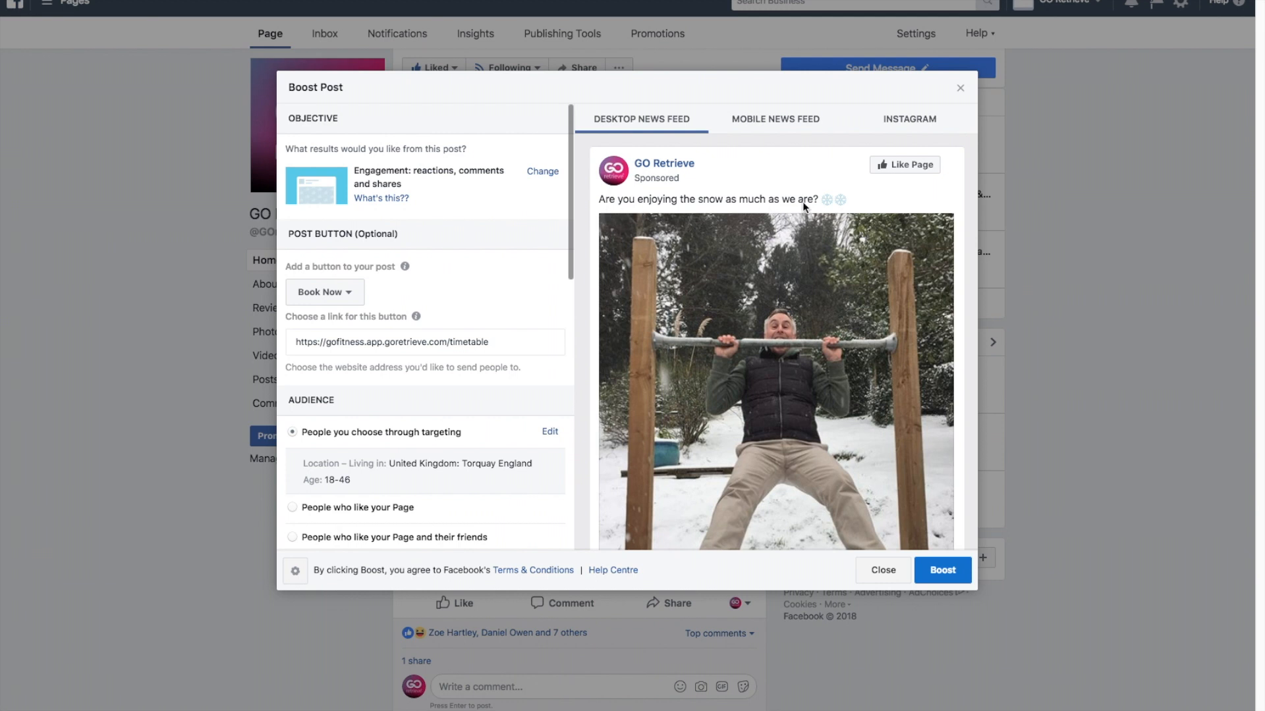
Confirm the boost's Engagement objective and Book Now button, and check the timetable page that its link opens.
{"action": "left_click", "coordinate": [546, 171]}
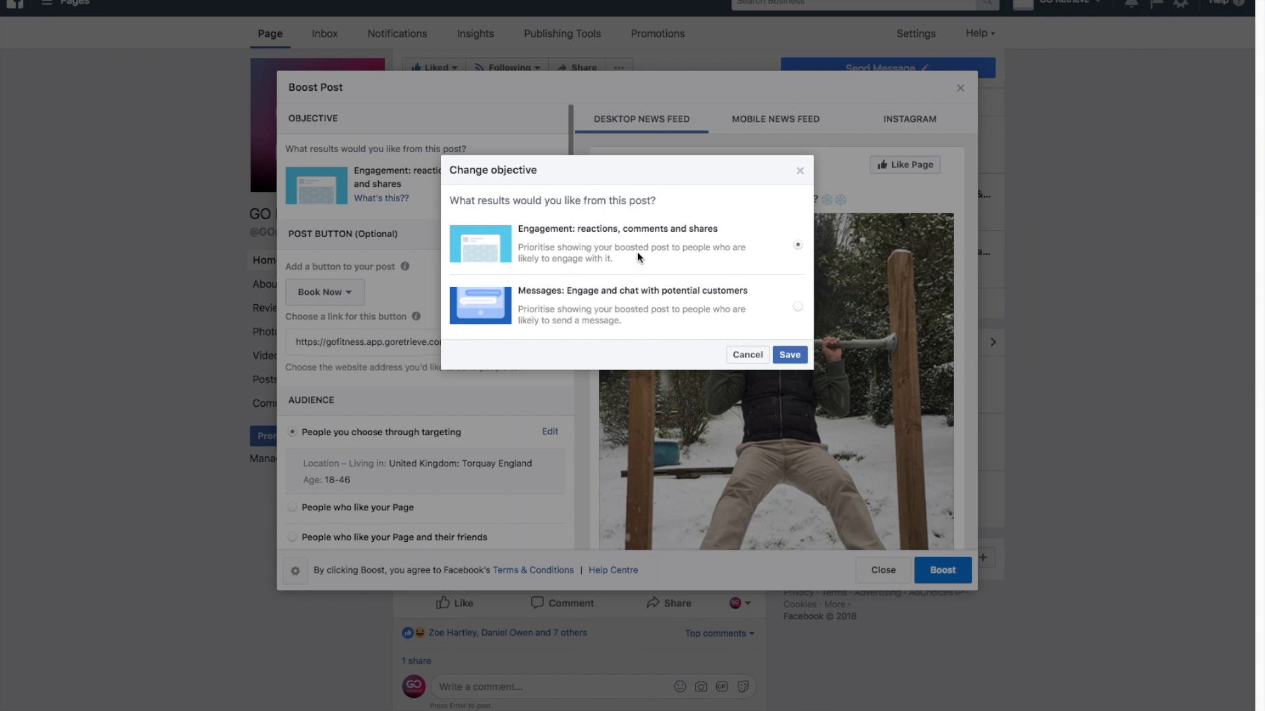
{"action": "left_click", "coordinate": [788, 355]}
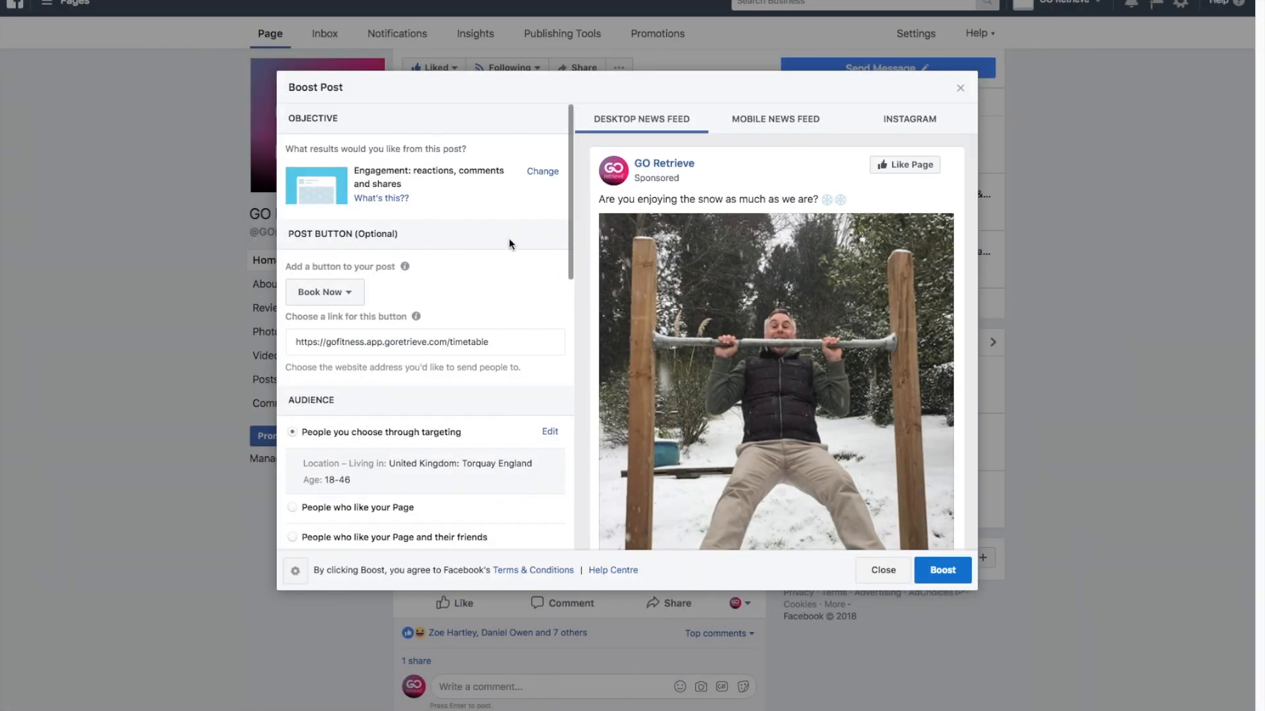
{"action": "left_click", "coordinate": [355, 294]}
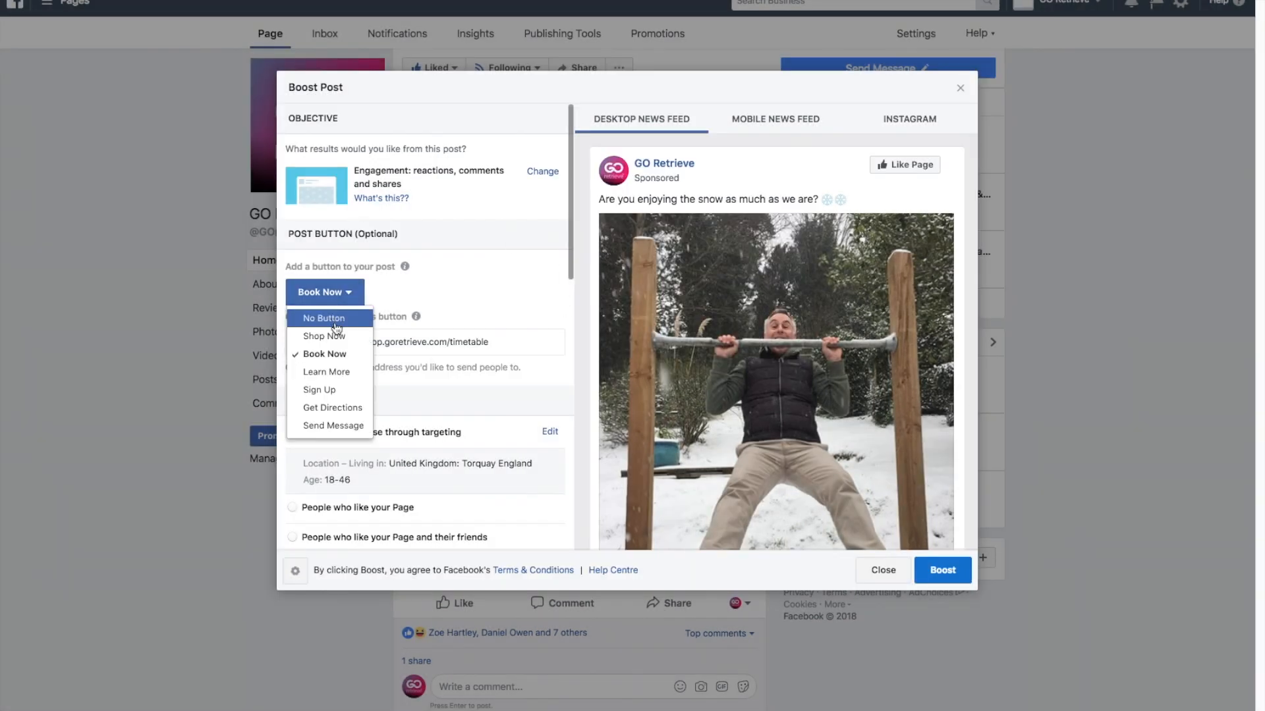
{"action": "left_click", "coordinate": [332, 358]}
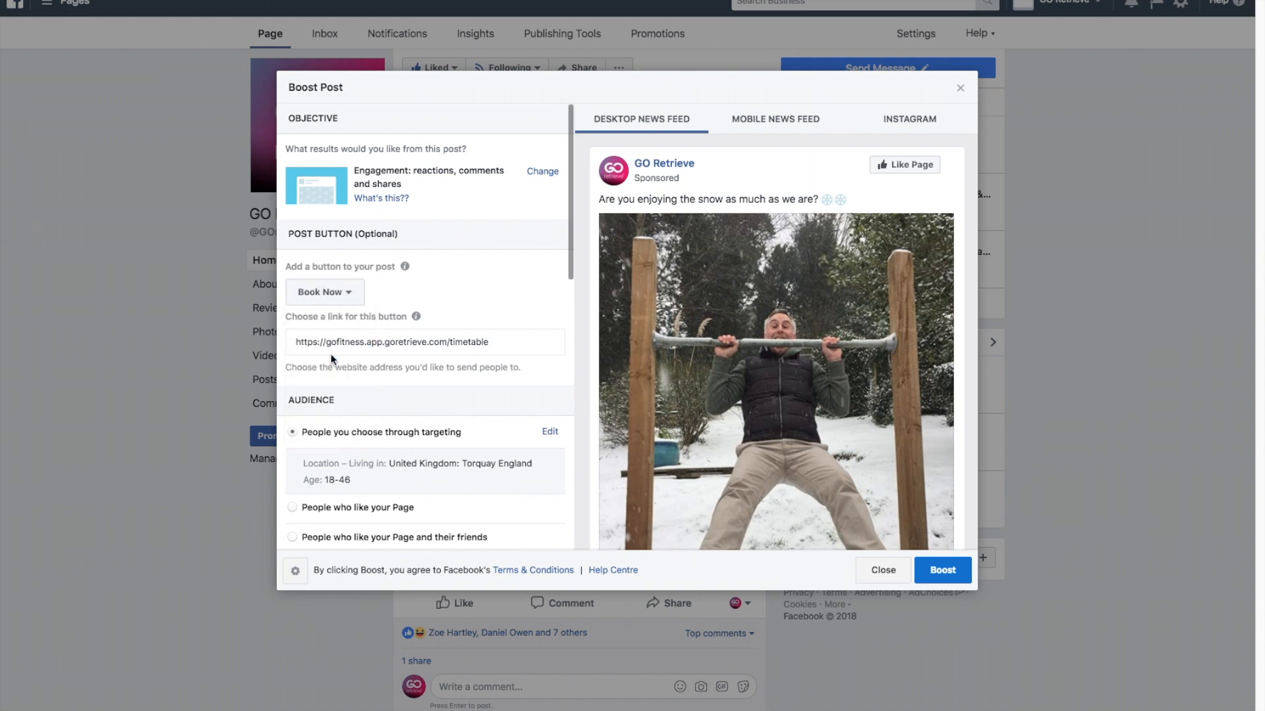
{"action": "left_click_drag", "start_coordinate": [494, 342], "coordinate": [296, 345]}
{"action": "left_click", "coordinate": [518, 343]}
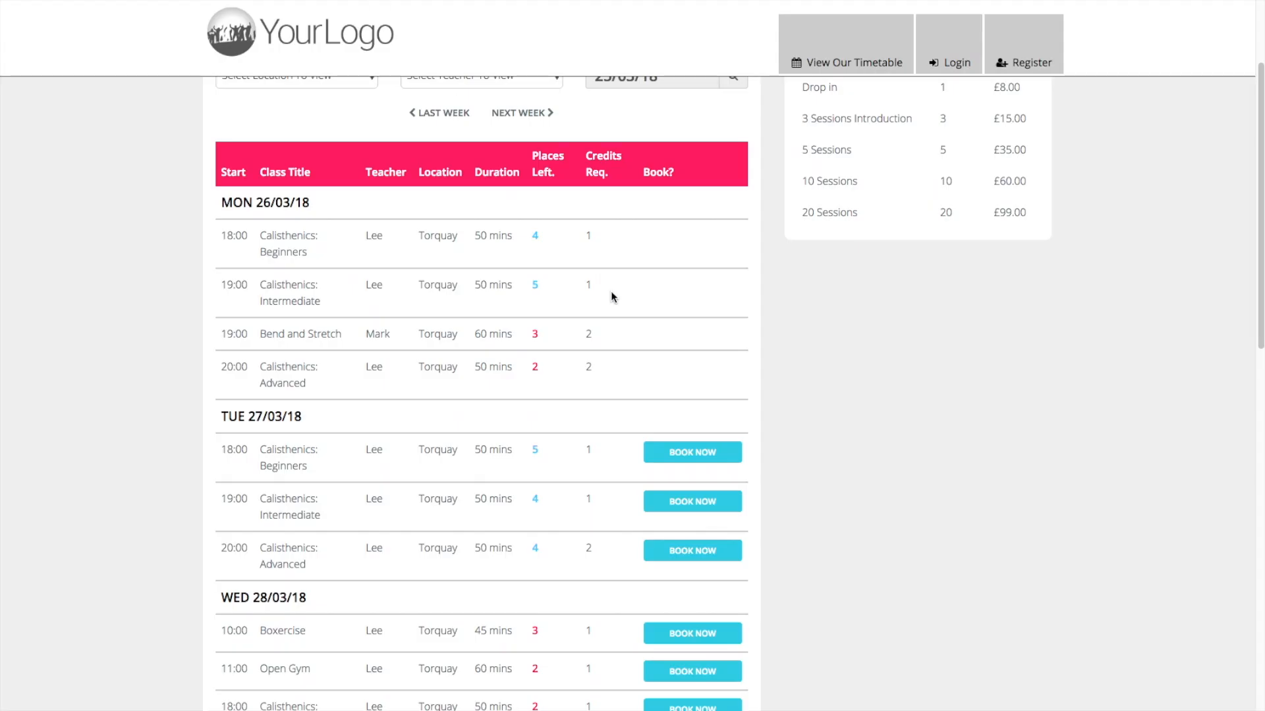
{"action": "scroll", "coordinate": [611, 296], "scroll_direction": "down", "scroll_amount": 10}
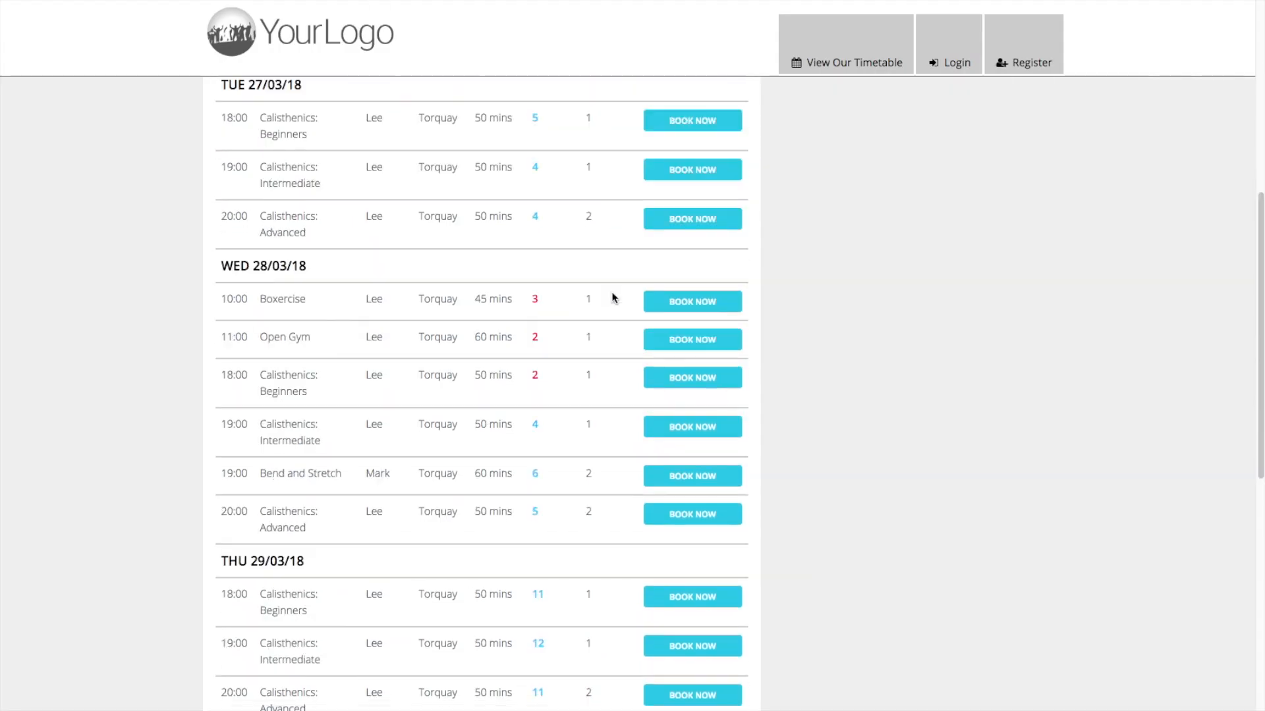
{"action": "scroll", "coordinate": [614, 299], "scroll_direction": "up", "scroll_amount": 15}
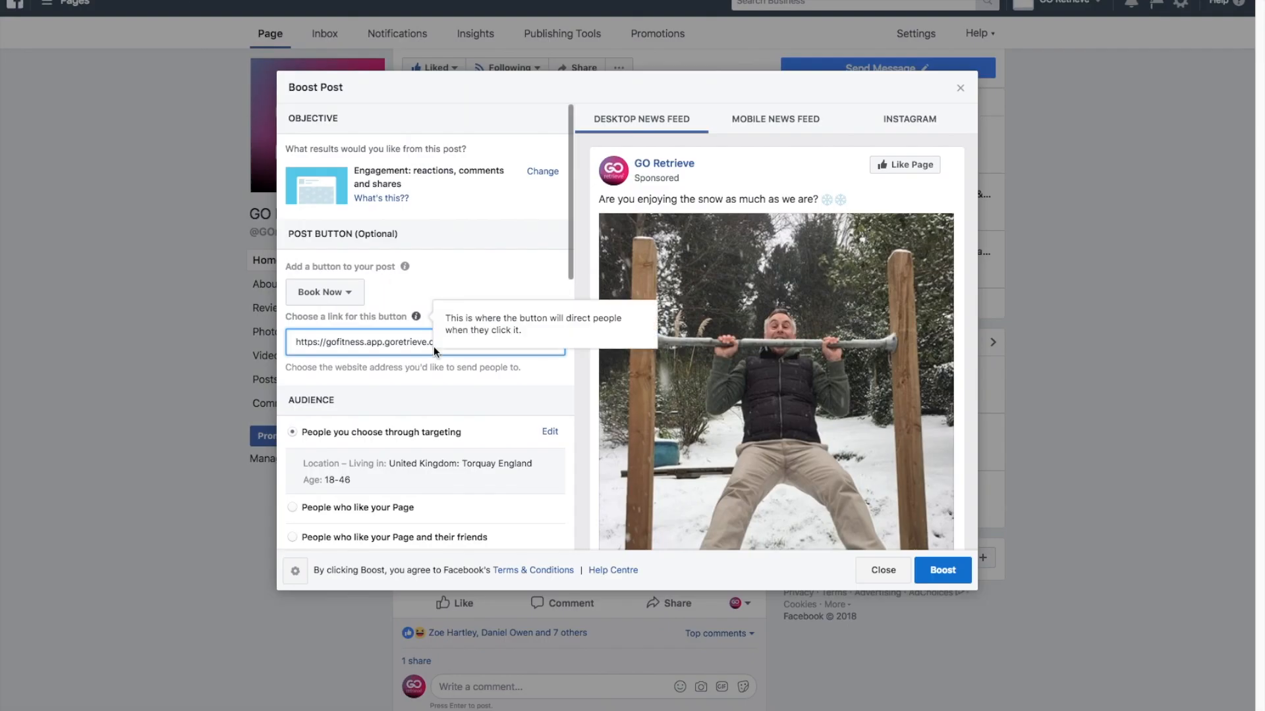
Start a new audience for the boosted post and name it Pull Up Class.
{"action": "scroll", "coordinate": [475, 417], "scroll_direction": "down", "scroll_amount": 2}
{"action": "scroll", "coordinate": [478, 422], "scroll_direction": "down", "scroll_amount": 1}
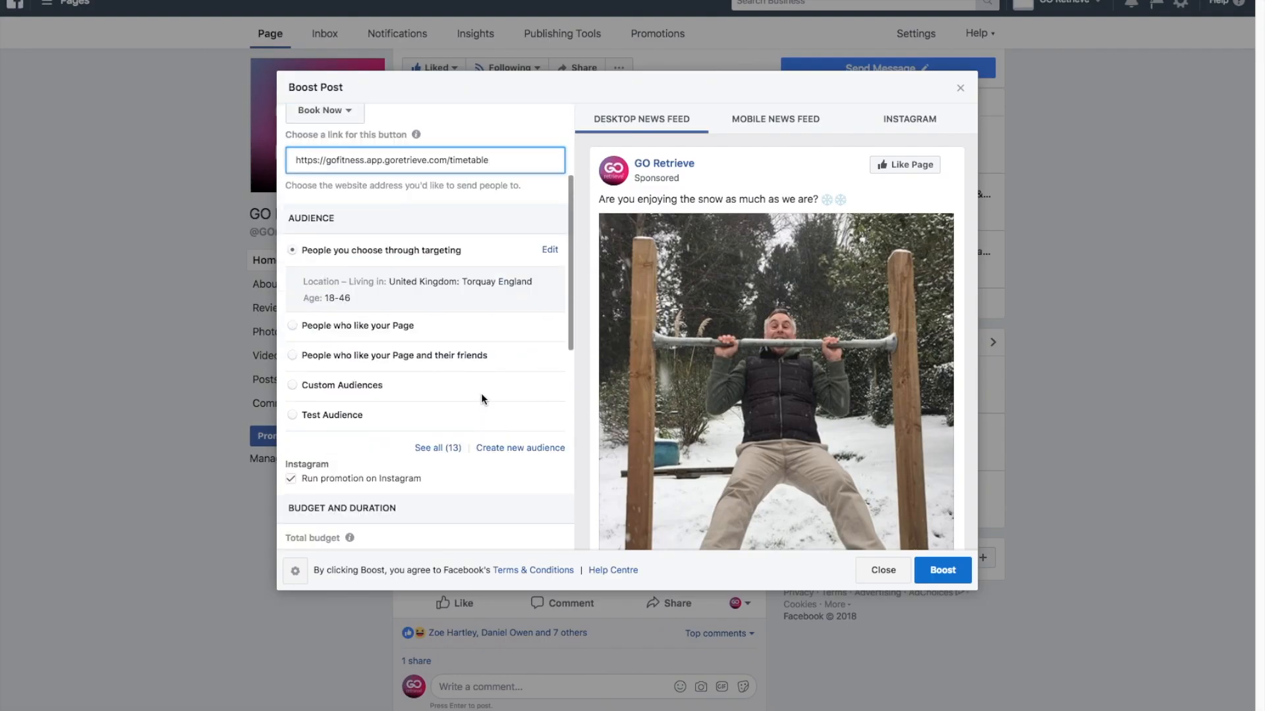
{"action": "left_click", "coordinate": [535, 448]}
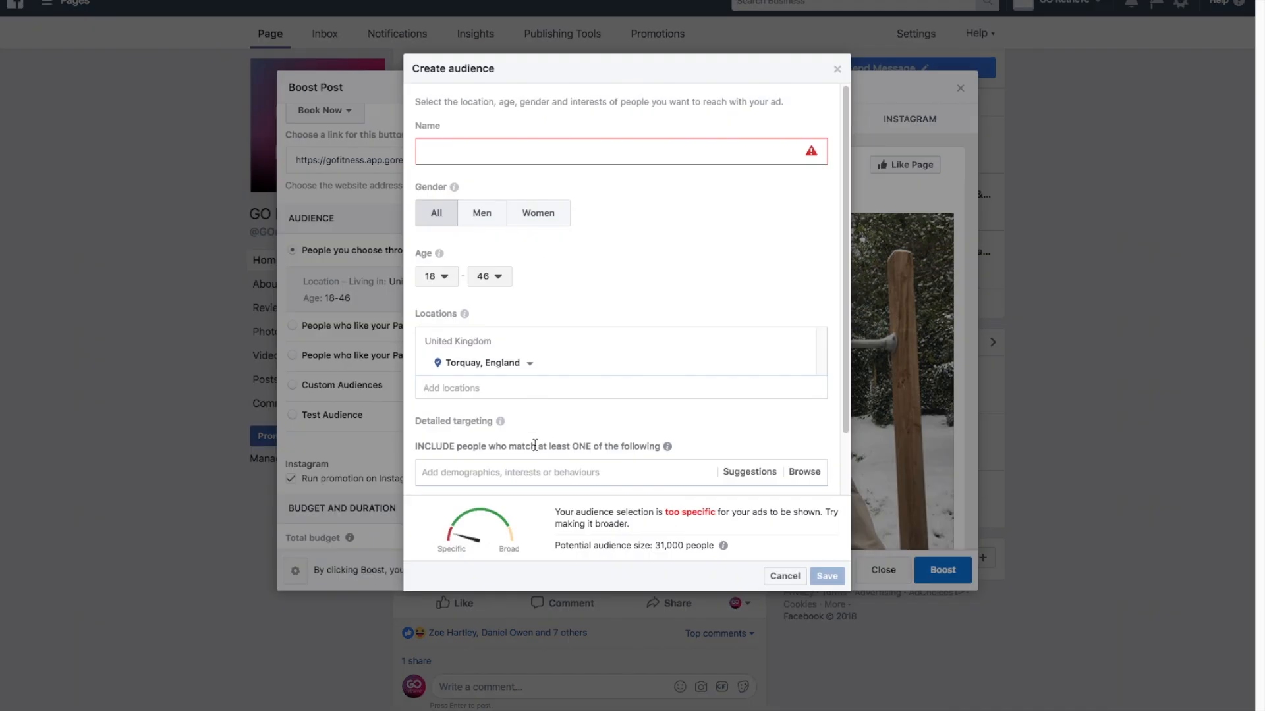
{"action": "left_click", "coordinate": [518, 151]}
{"action": "type", "text": "Pull "}
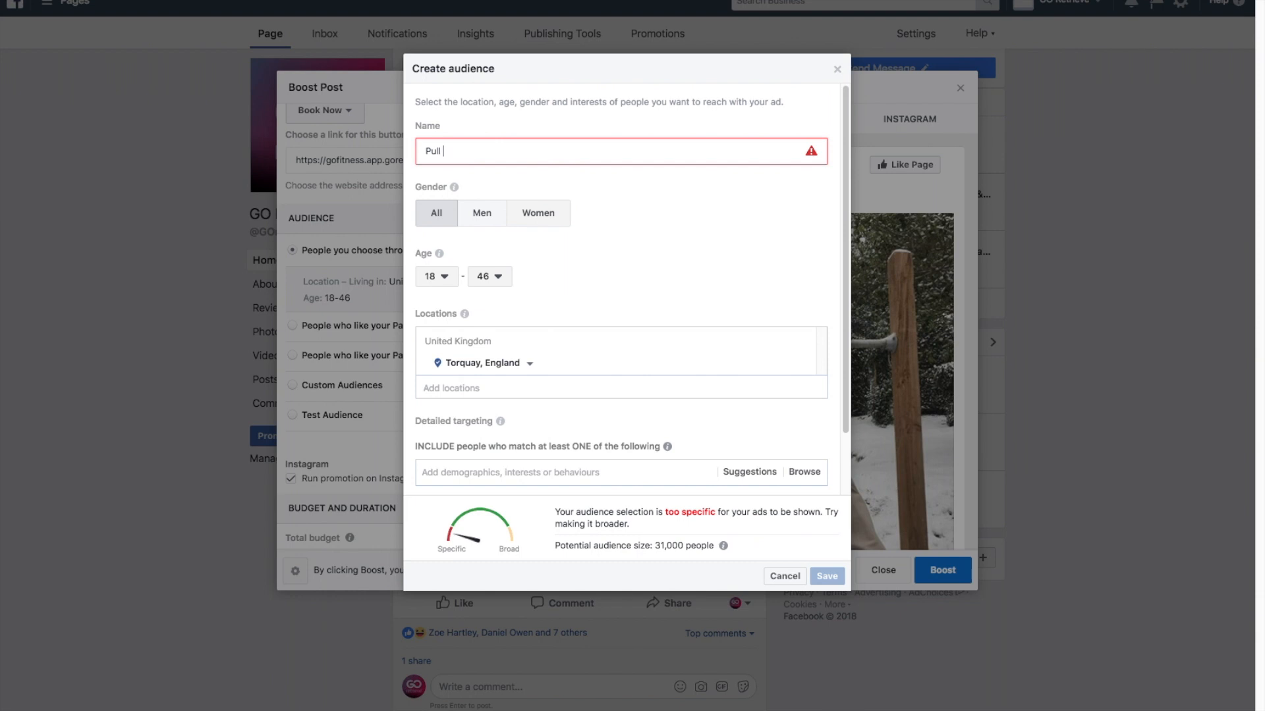
{"action": "type", "text": "Up Class"}
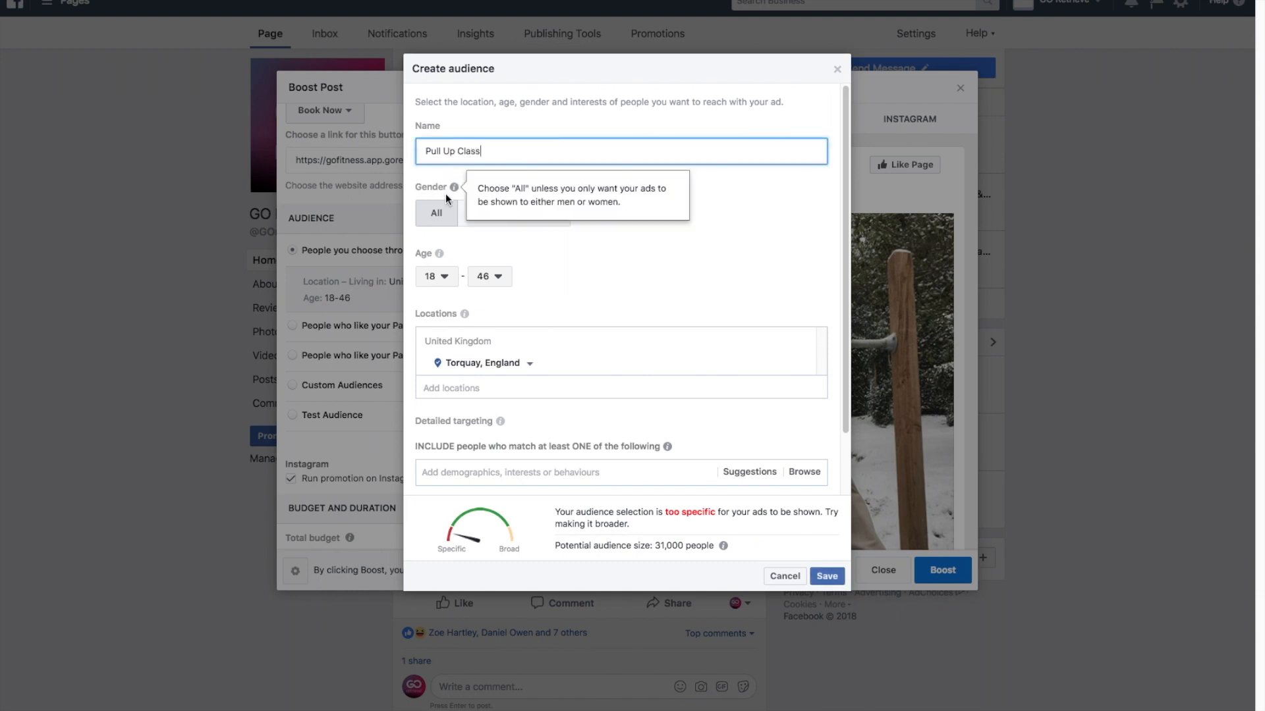
Set the new audience's age range to 20 to 35.
{"action": "left_click", "coordinate": [446, 277]}
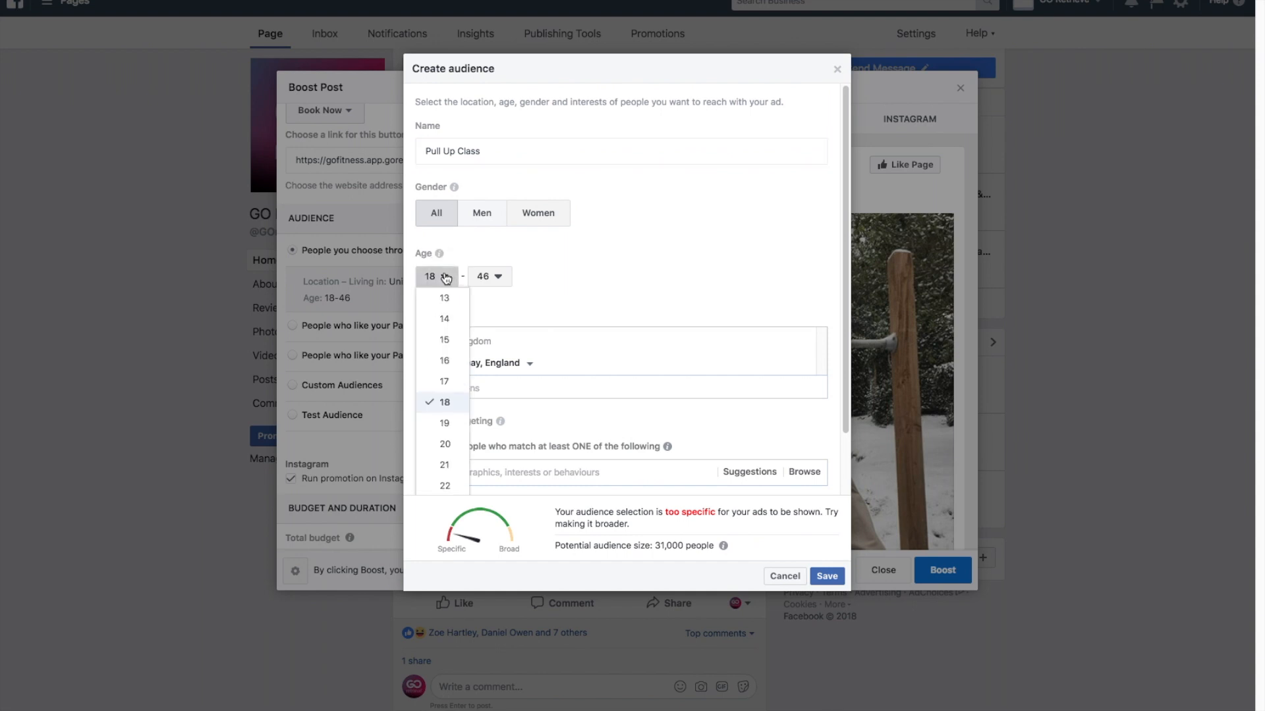
{"action": "left_click", "coordinate": [451, 443]}
{"action": "left_click", "coordinate": [498, 277]}
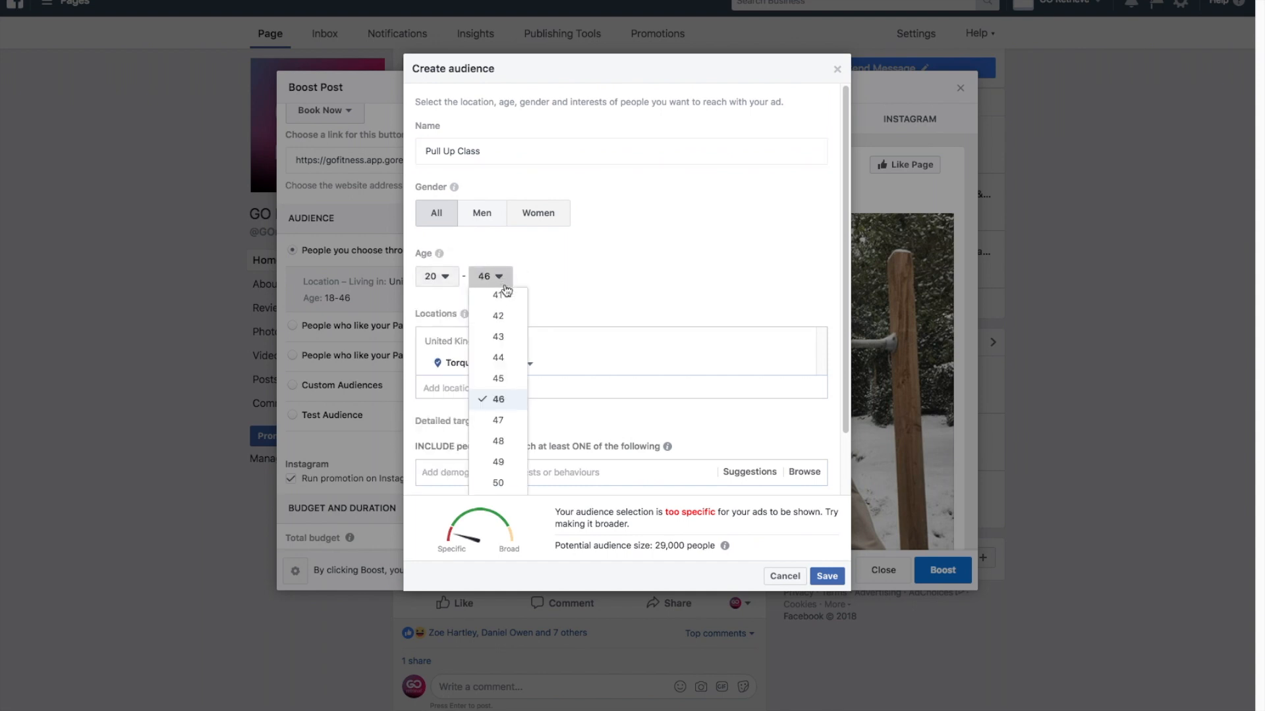
{"action": "scroll", "coordinate": [507, 385], "scroll_direction": "up", "scroll_amount": 5}
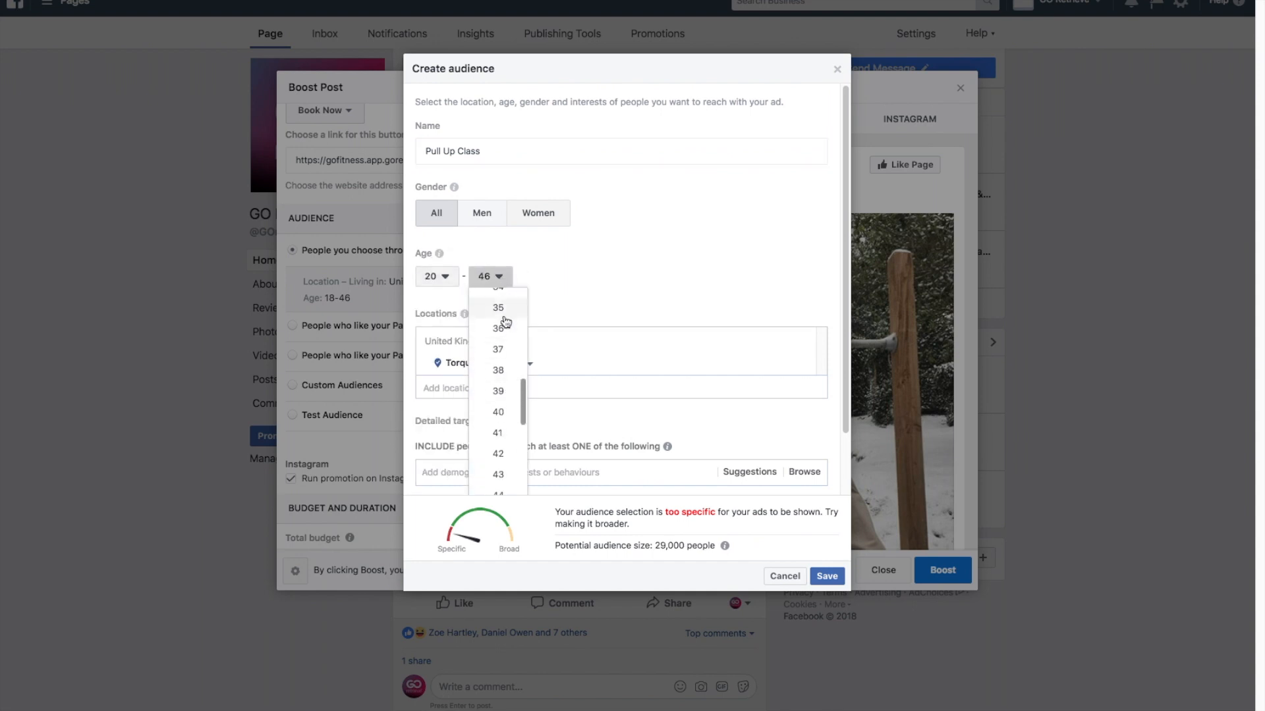
{"action": "left_click", "coordinate": [502, 310]}
Replace the Torquay, England location with a pin dropped on the map just northwest of Torquay.
{"action": "scroll", "coordinate": [595, 282], "scroll_direction": "down", "scroll_amount": 2}
{"action": "scroll", "coordinate": [597, 281], "scroll_direction": "down", "scroll_amount": 2}
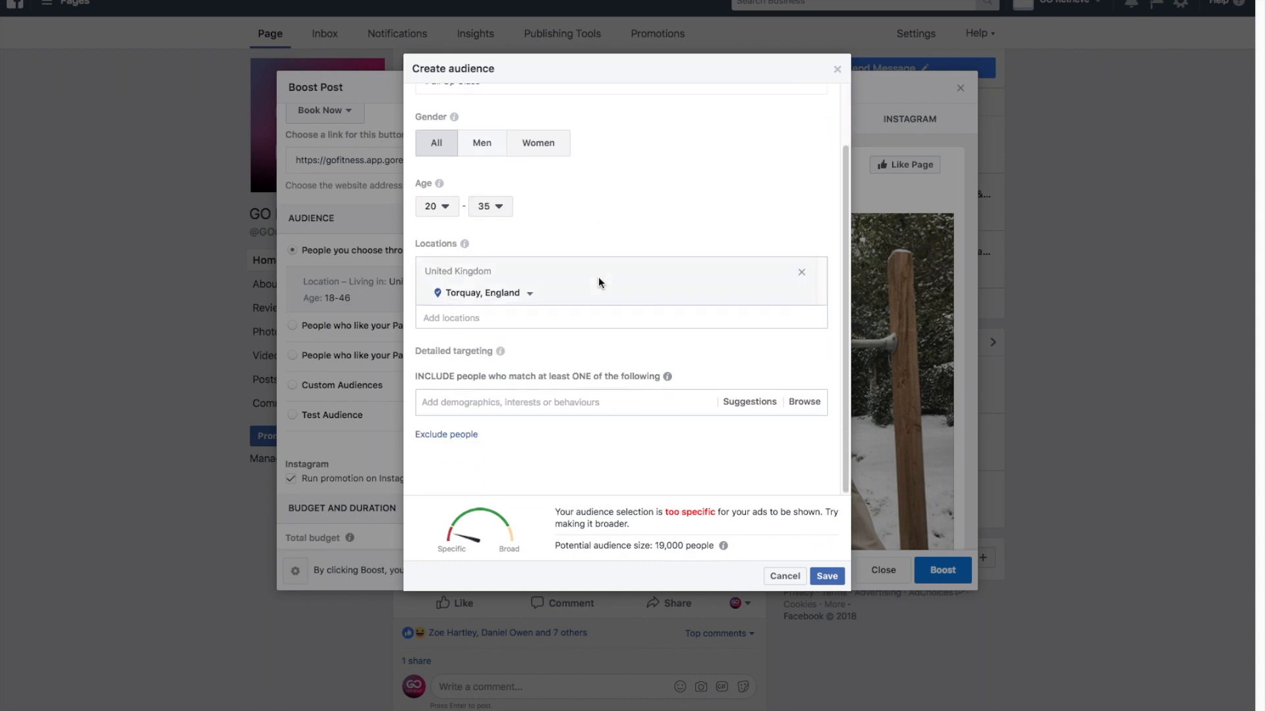
{"action": "left_click", "coordinate": [563, 304]}
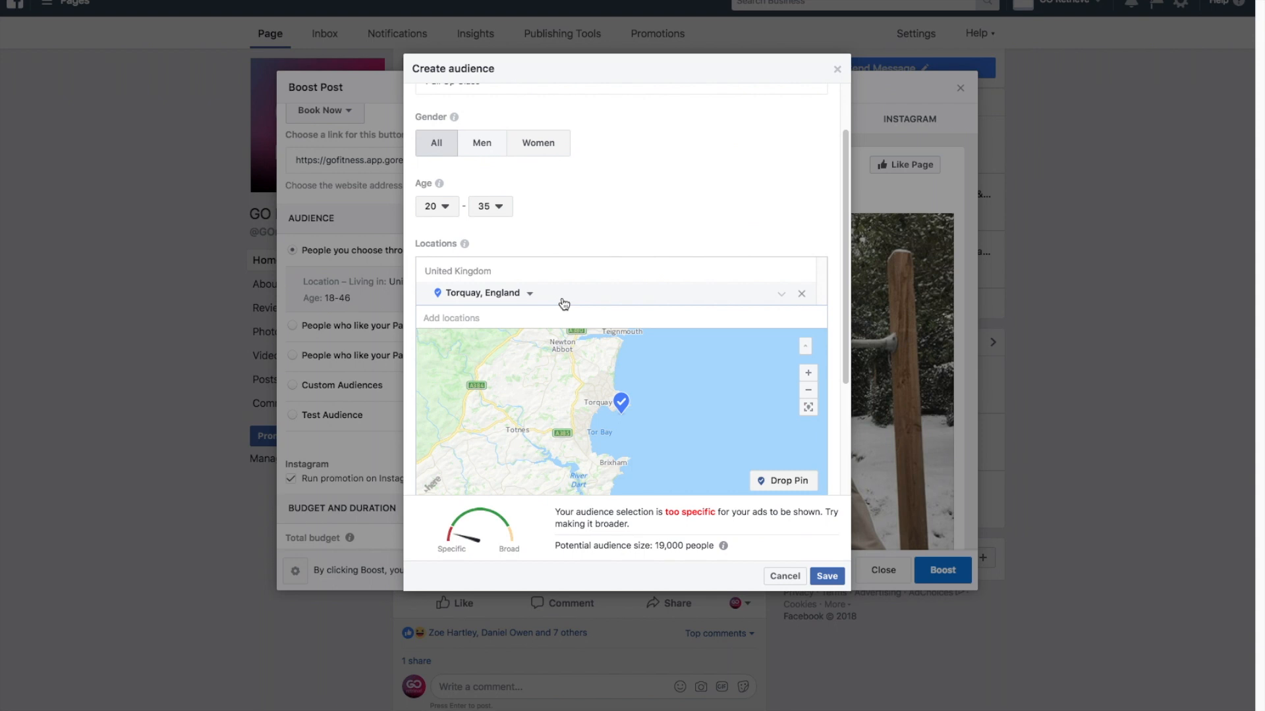
{"action": "left_click", "coordinate": [801, 294]}
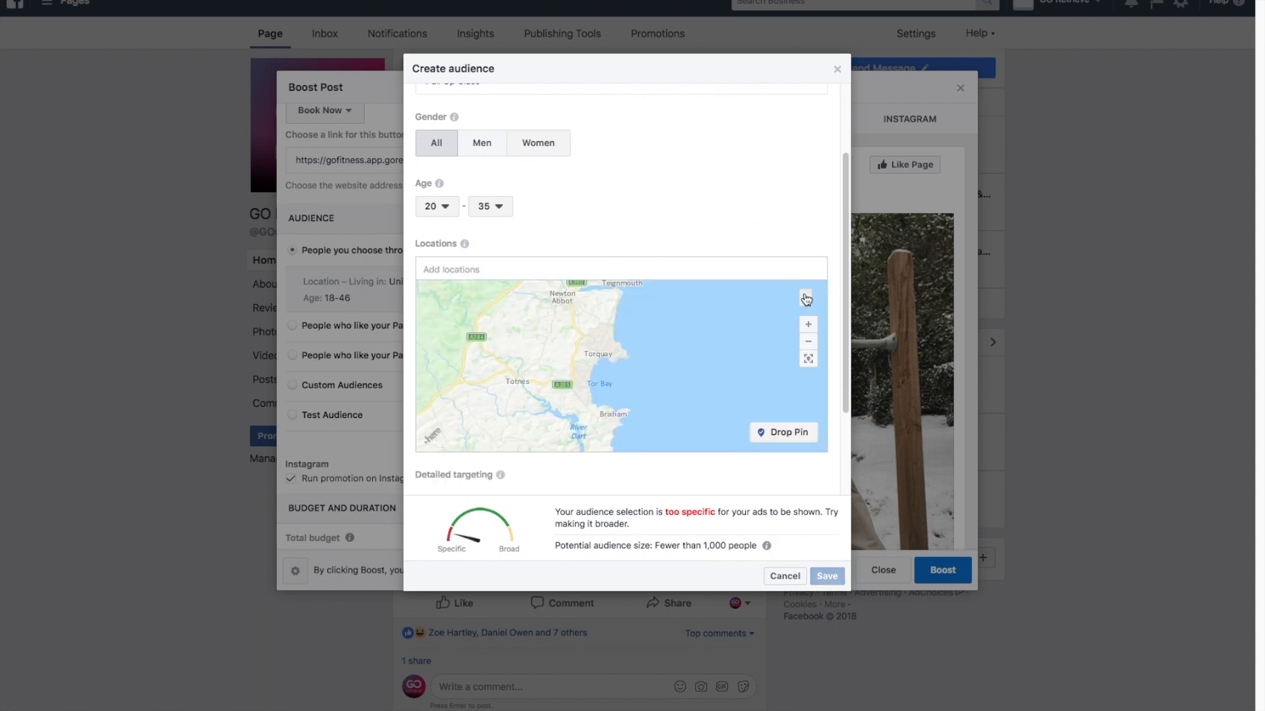
{"action": "left_click", "coordinate": [779, 434]}
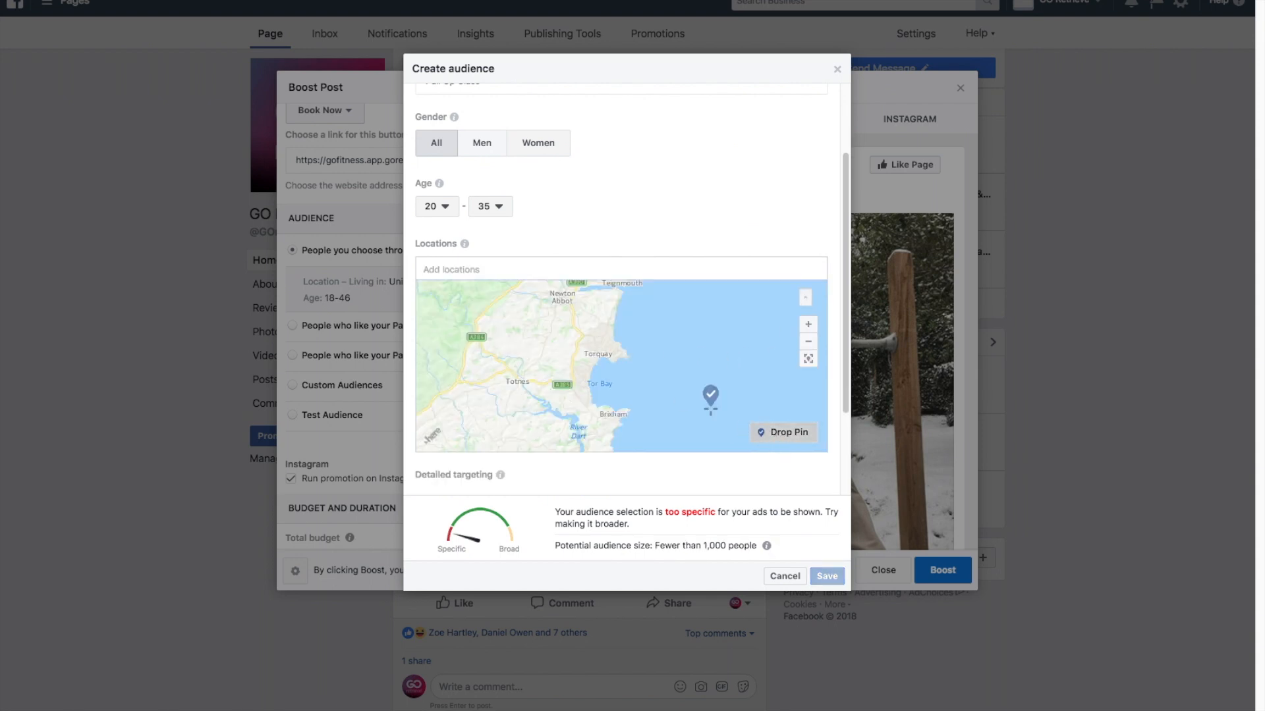
{"action": "left_click", "coordinate": [589, 342]}
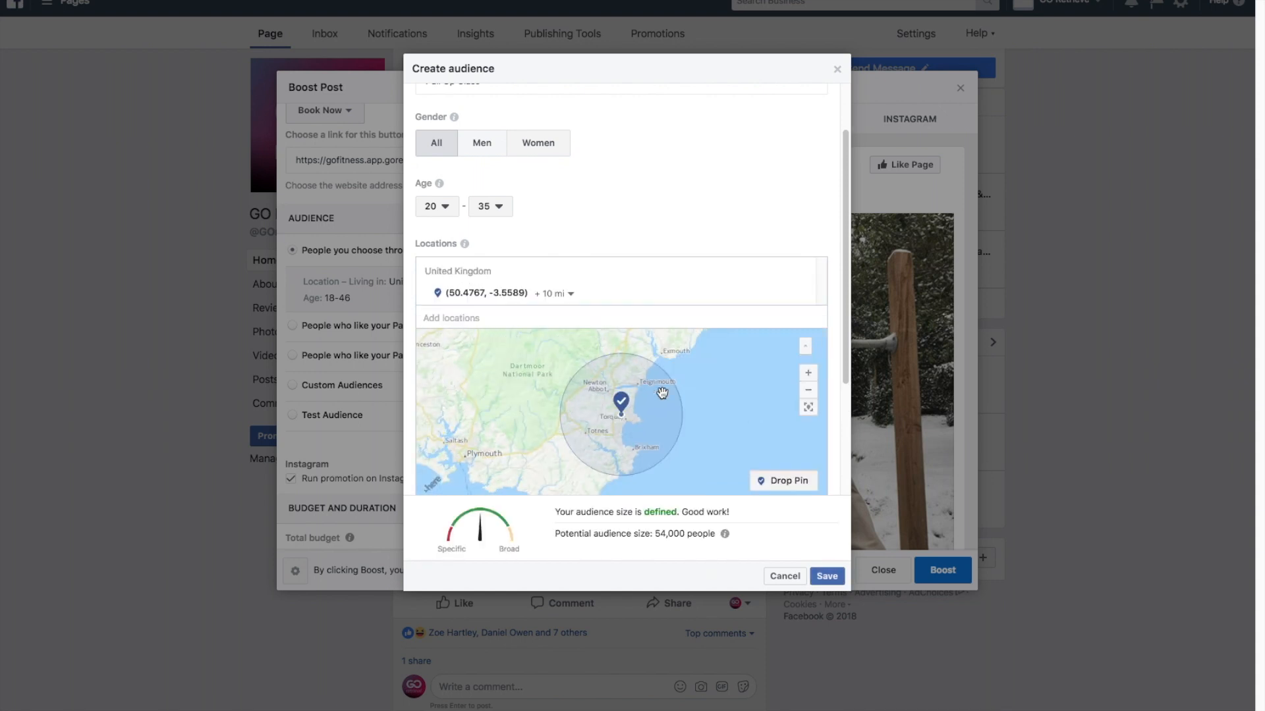
Set the radius around the dropped location pin to 1 mile.
{"action": "left_click", "coordinate": [569, 294]}
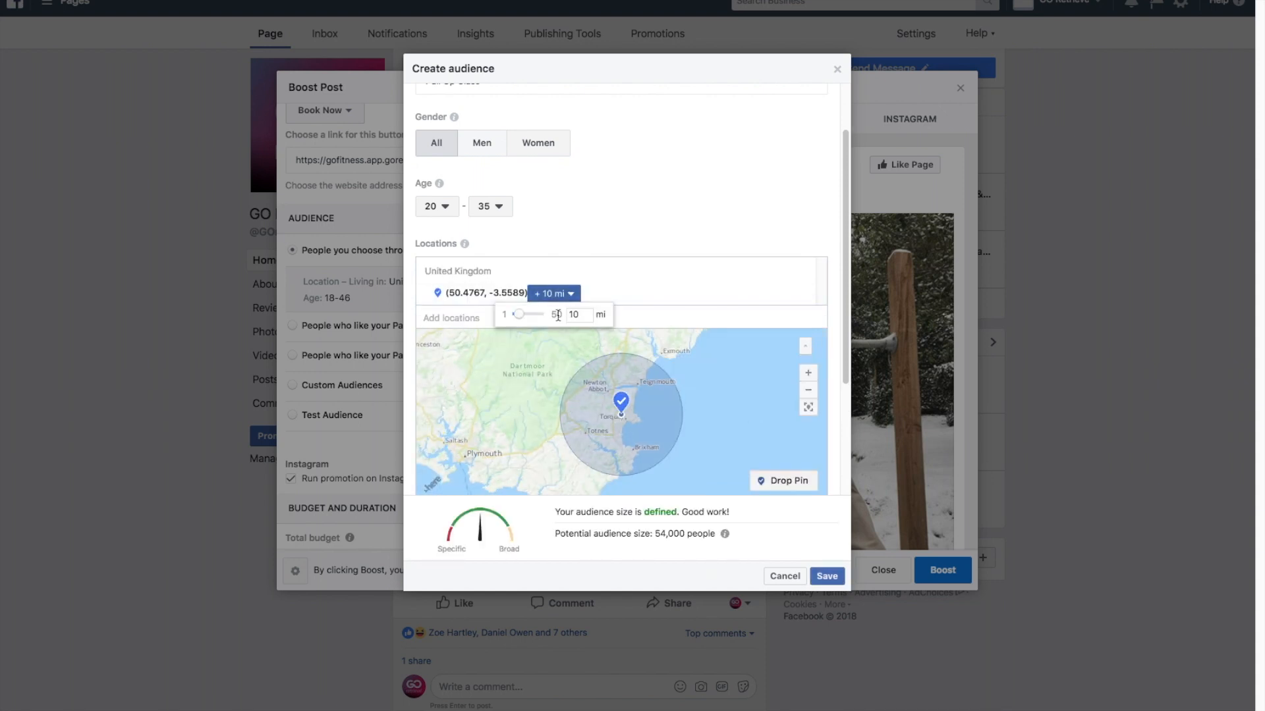
{"action": "left_click", "coordinate": [669, 299]}
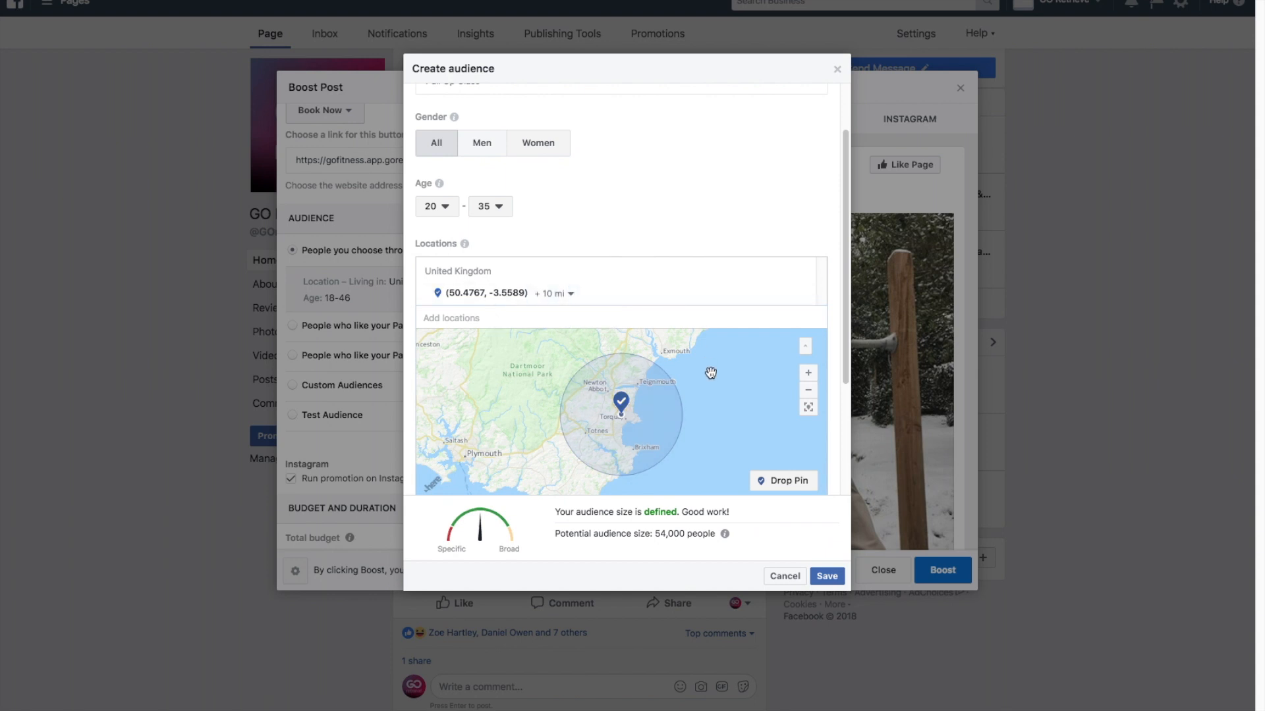
{"action": "scroll", "coordinate": [711, 373], "scroll_direction": "down", "scroll_amount": 1}
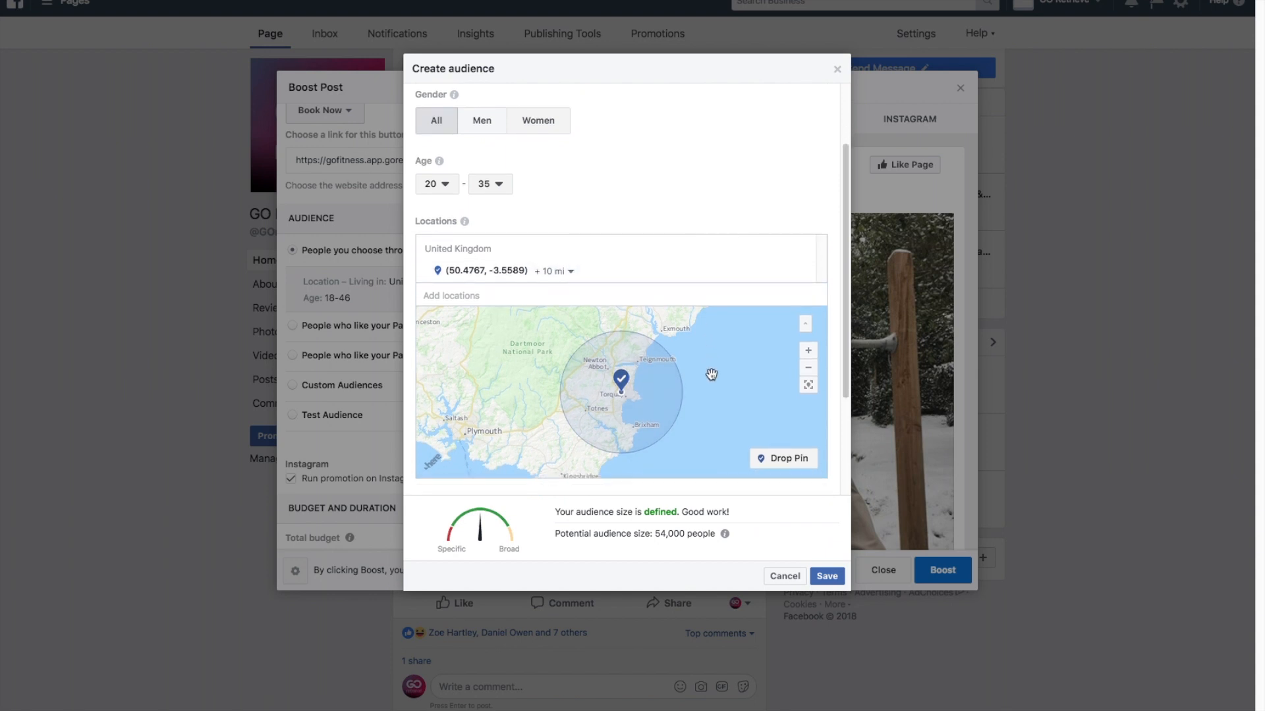
{"action": "left_click", "coordinate": [572, 274]}
{"action": "left_click", "coordinate": [509, 293]}
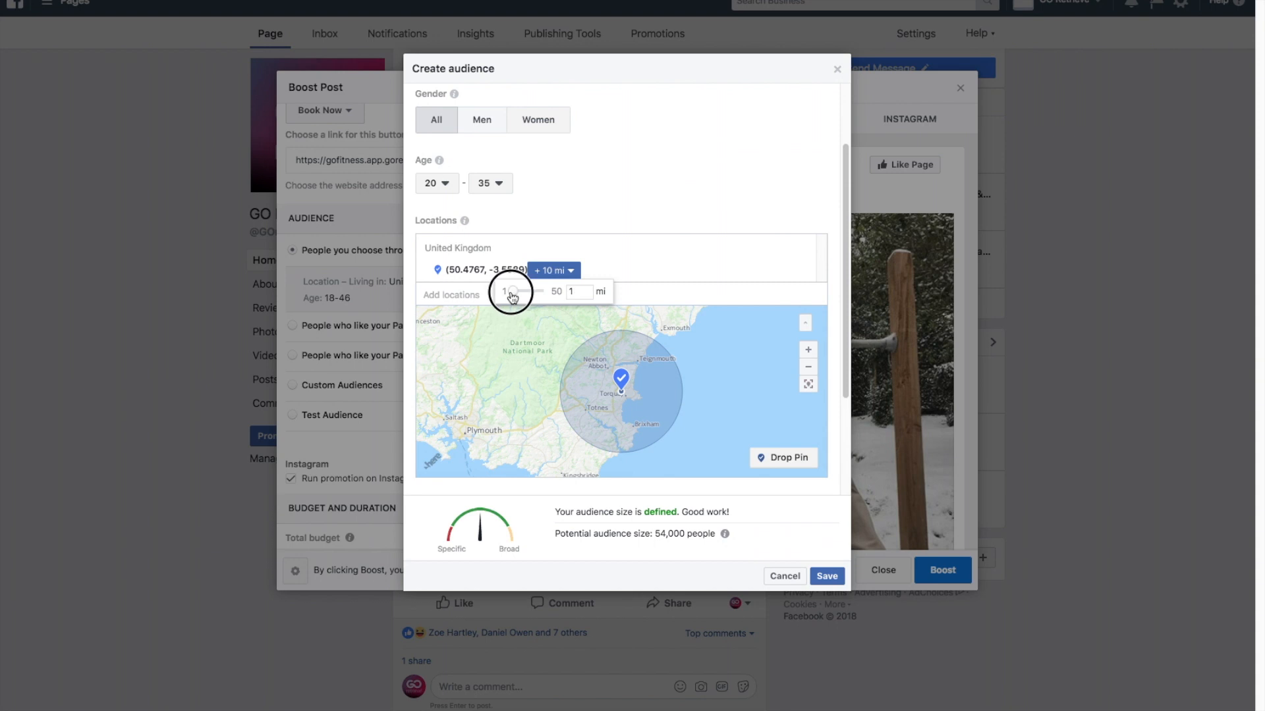
{"action": "left_click", "coordinate": [559, 271]}
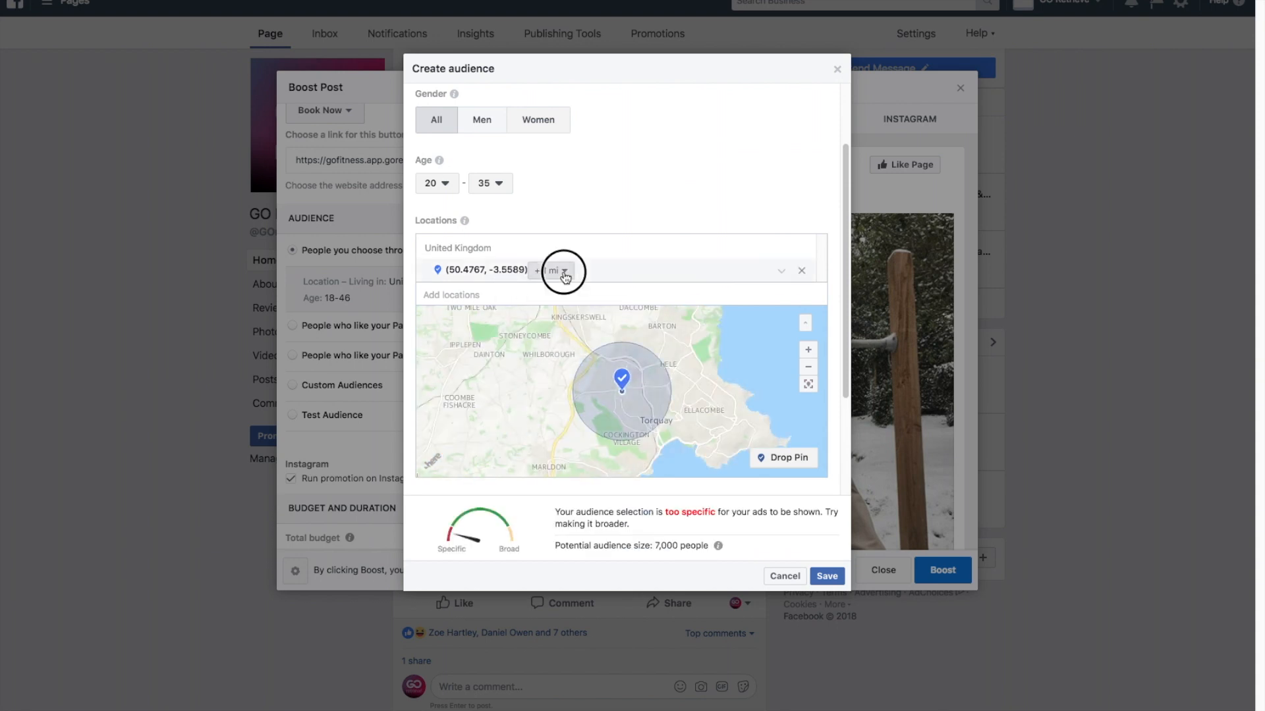
Increase the radius around the dropped location pin to 10 miles.
{"action": "left_click", "coordinate": [571, 291]}
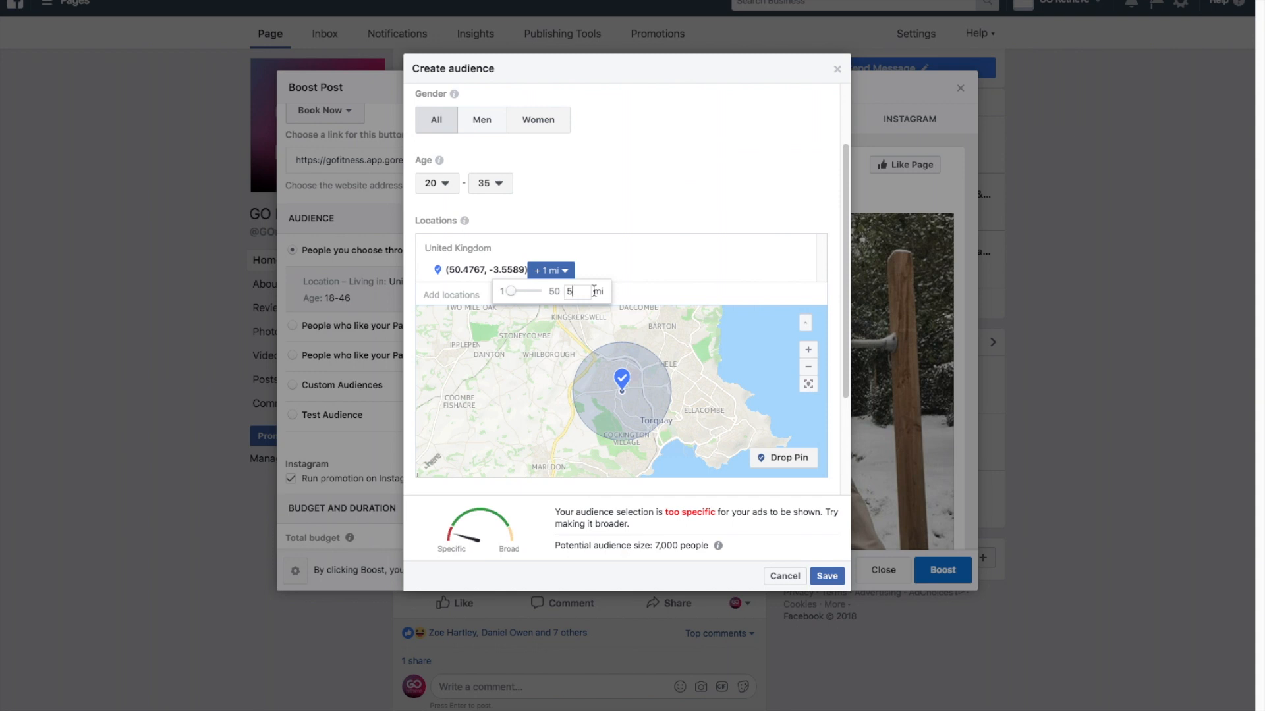
{"action": "left_click", "coordinate": [646, 291]}
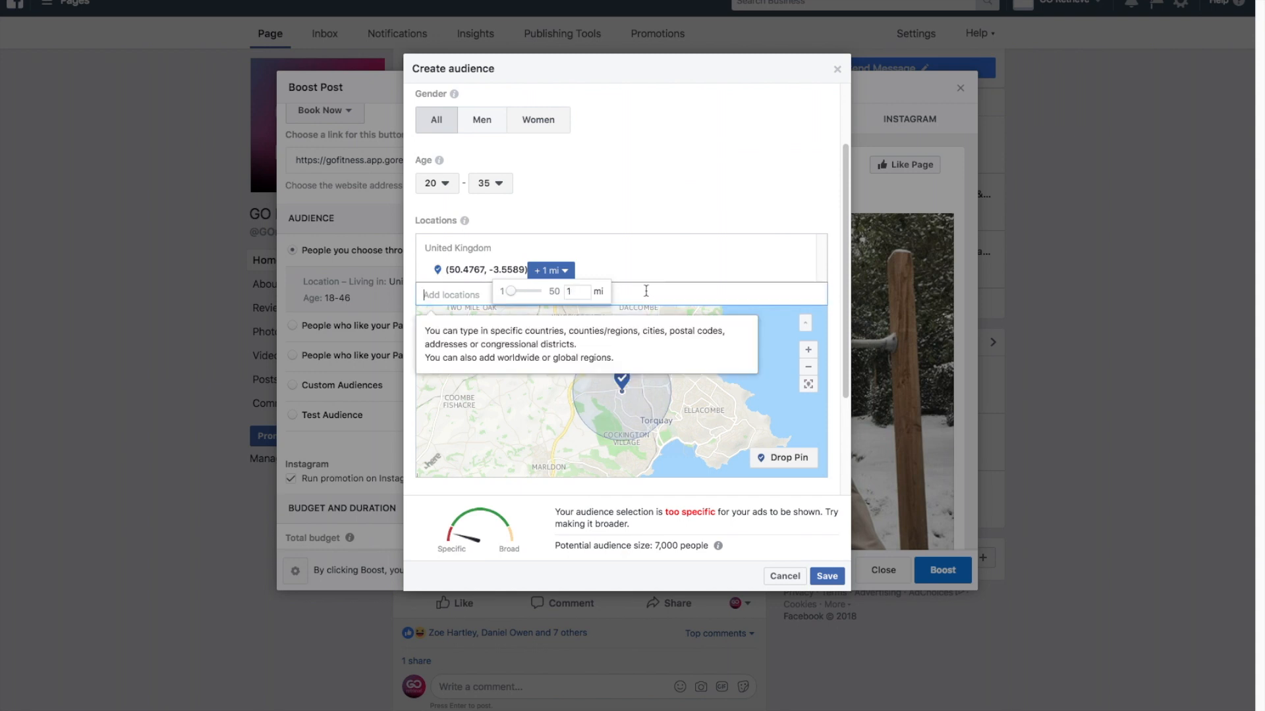
{"action": "left_click", "coordinate": [573, 290]}
{"action": "type", "text": "0"}
{"action": "key", "text": "Return"}
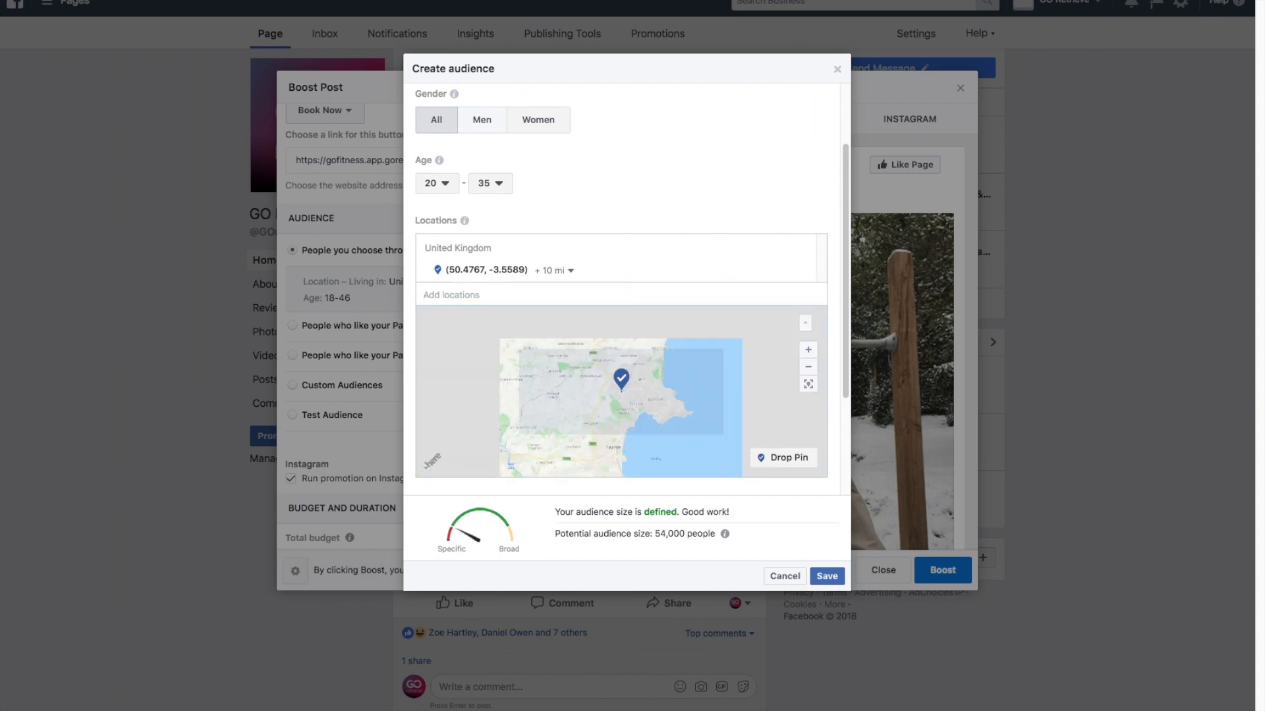
Add the interest Fitness and wellness to the detailed targeting of people to include.
{"action": "scroll", "coordinate": [634, 372], "scroll_direction": "down", "scroll_amount": 2}
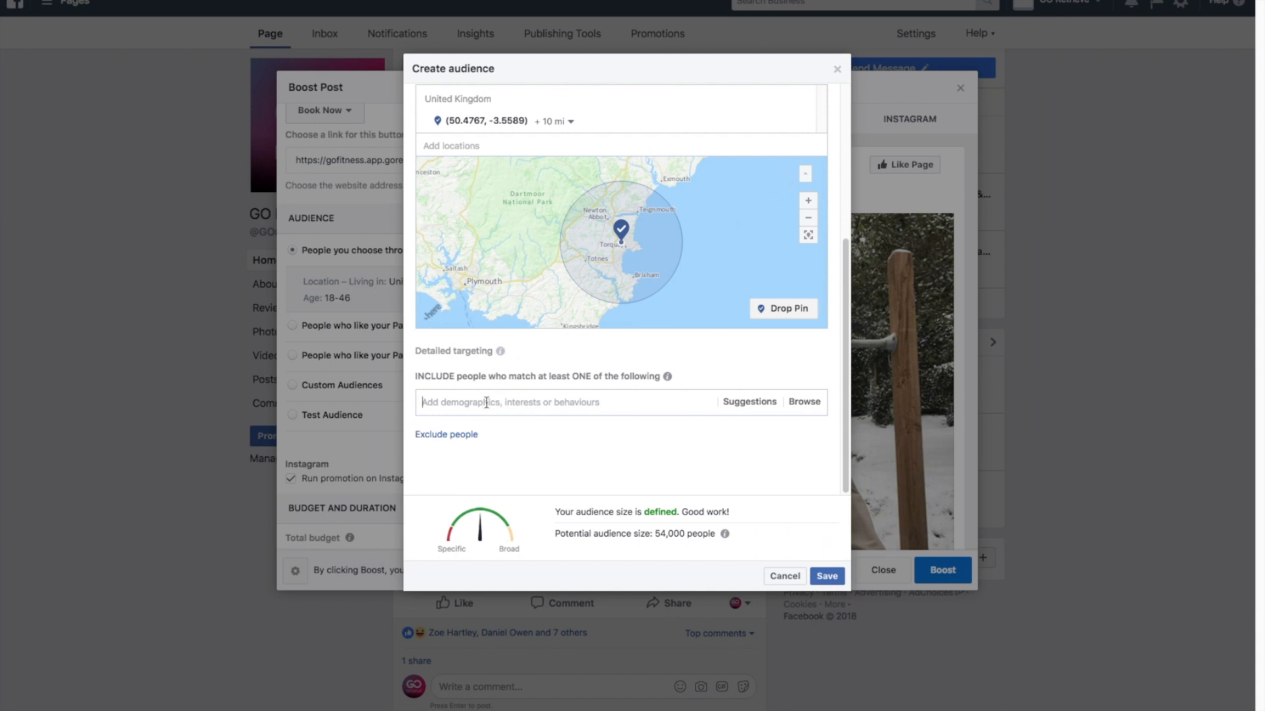
{"action": "type", "text": "fitness and w"}
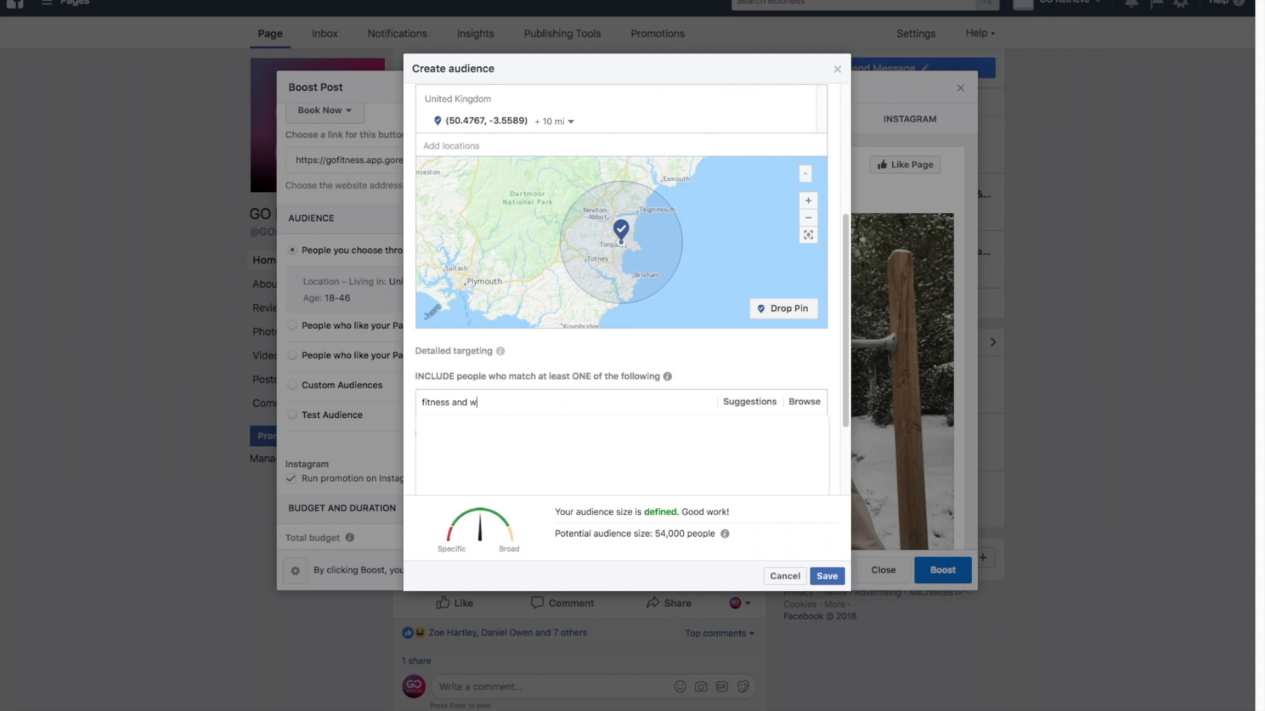
{"action": "type", "text": "ellness"}
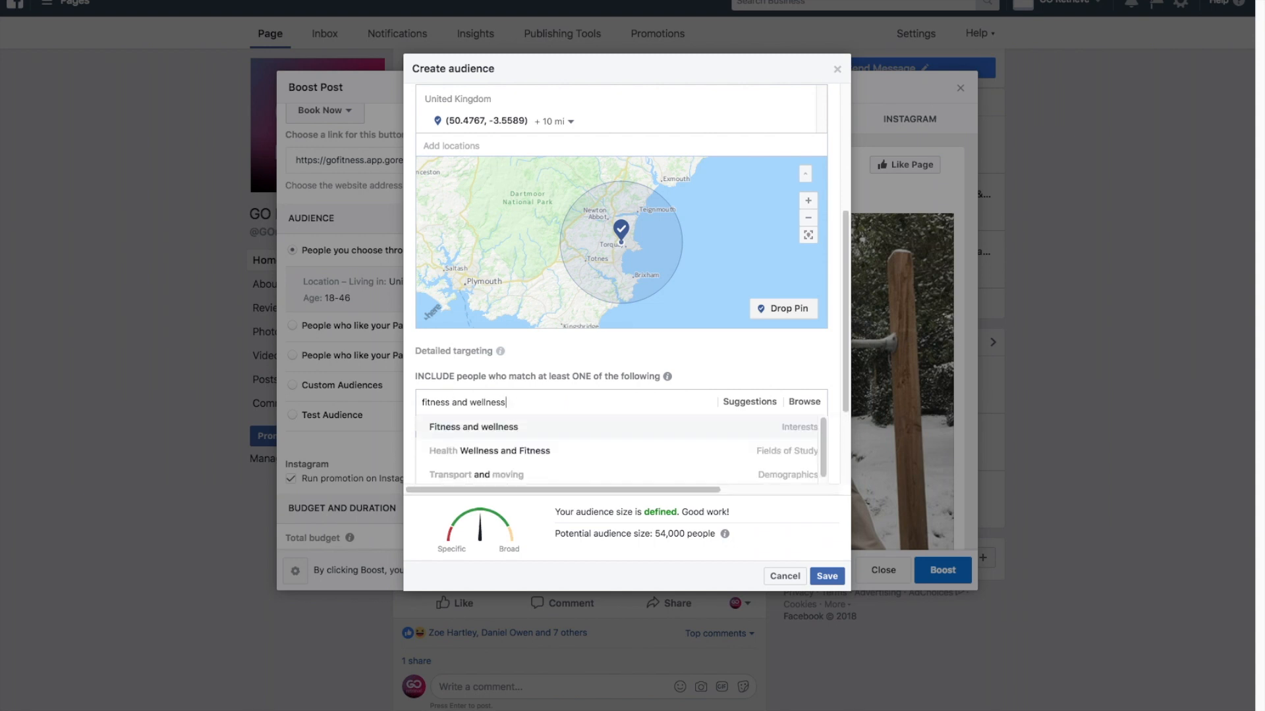
{"action": "left_click", "coordinate": [469, 426]}
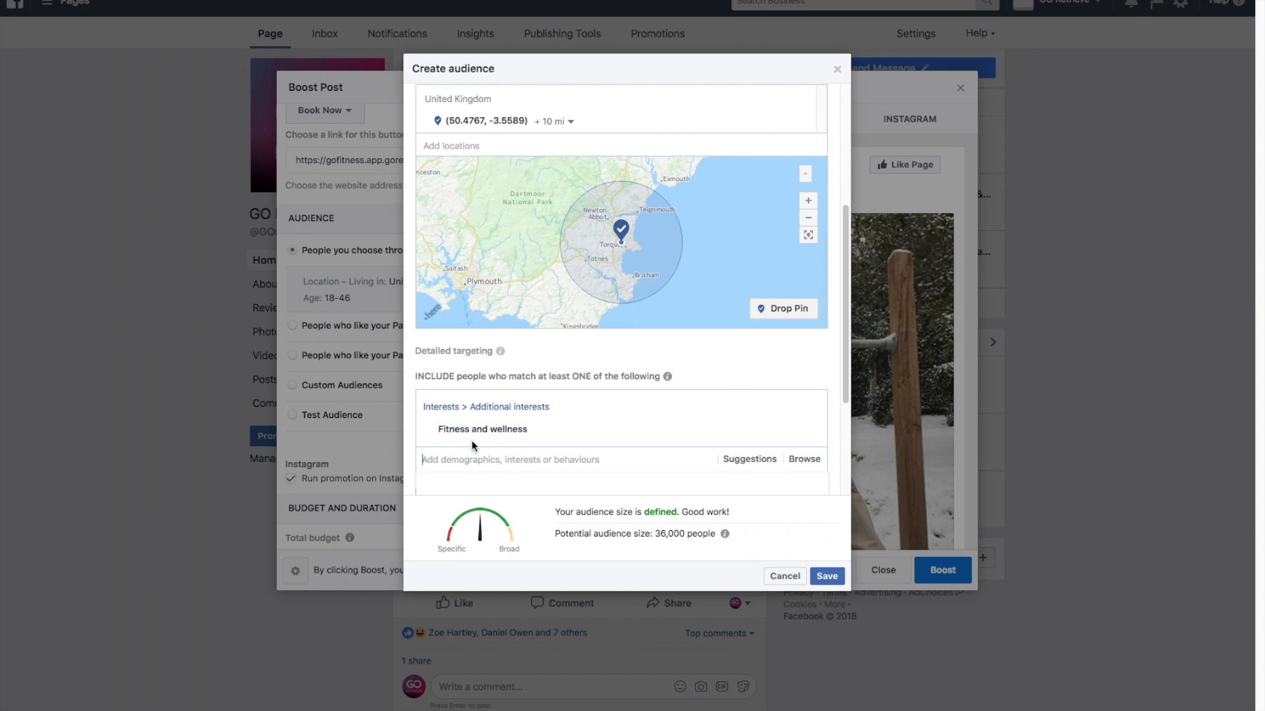
Add the interests Gyms, Nutrition and Physical fitness to the included detailed targeting.
{"action": "scroll", "coordinate": [472, 441], "scroll_direction": "down", "scroll_amount": 2}
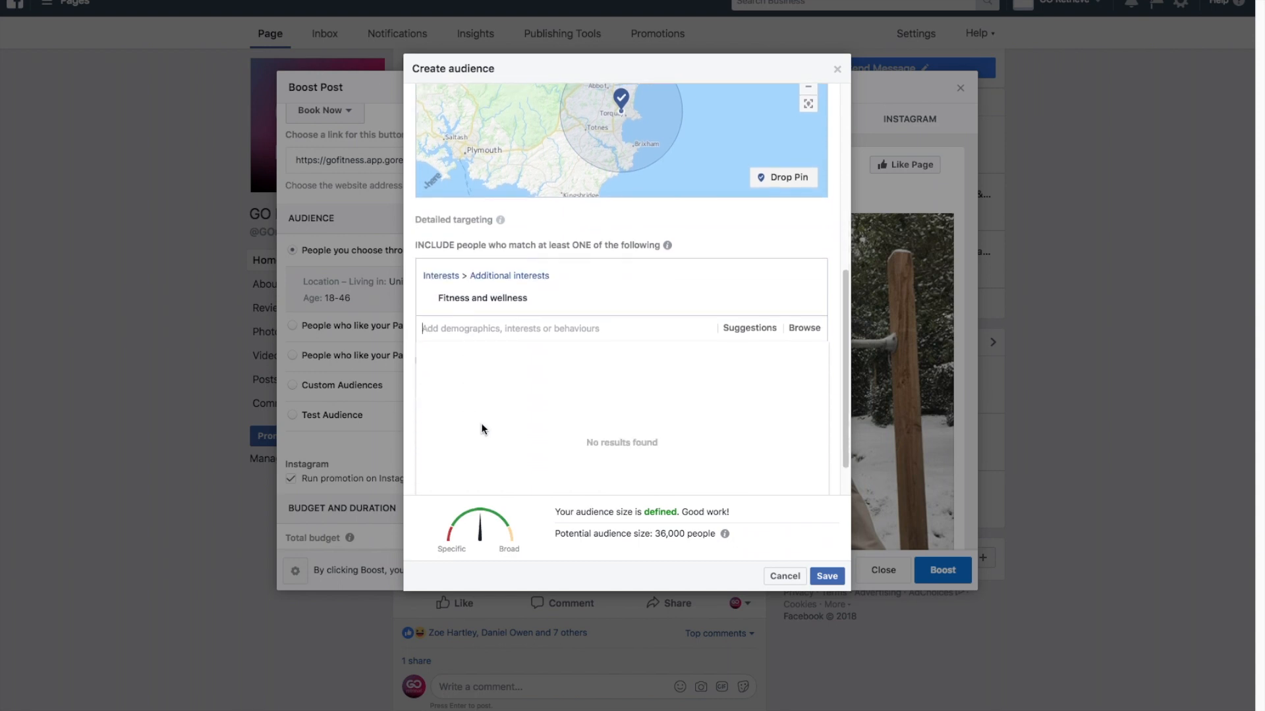
{"action": "type", "text": "gyms"}
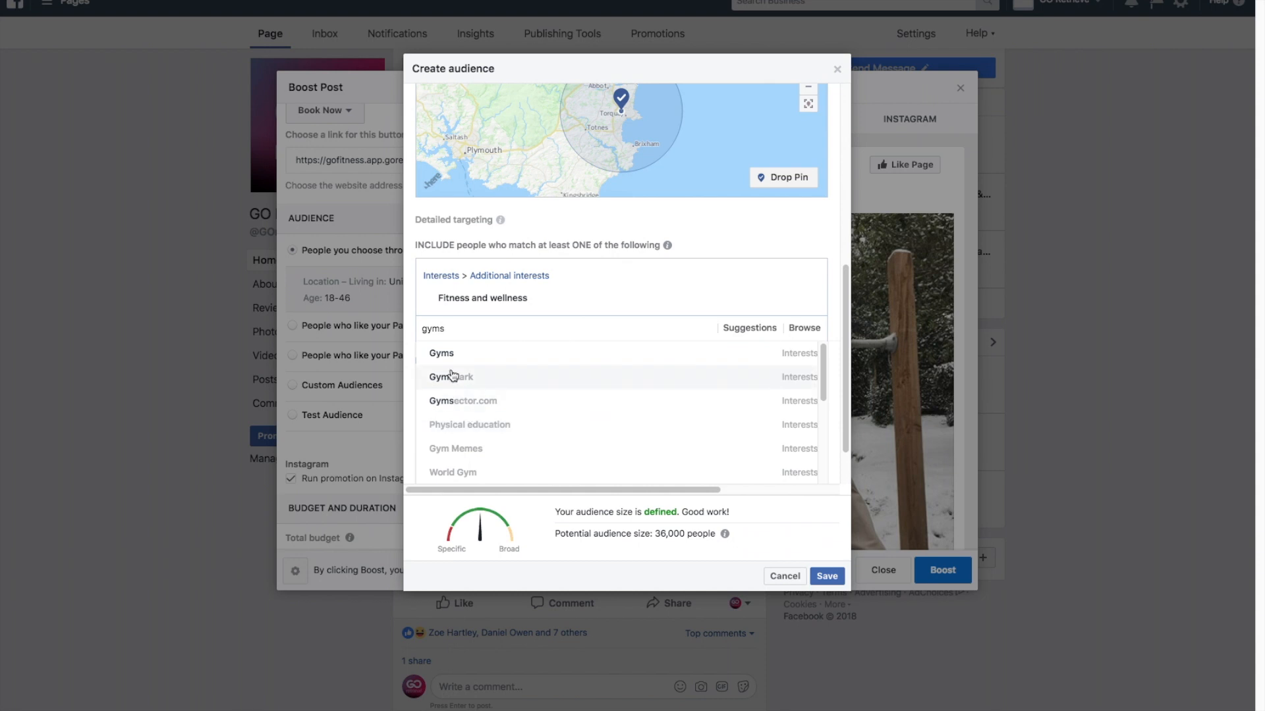
{"action": "left_click", "coordinate": [448, 356]}
{"action": "type", "text": "nut"}
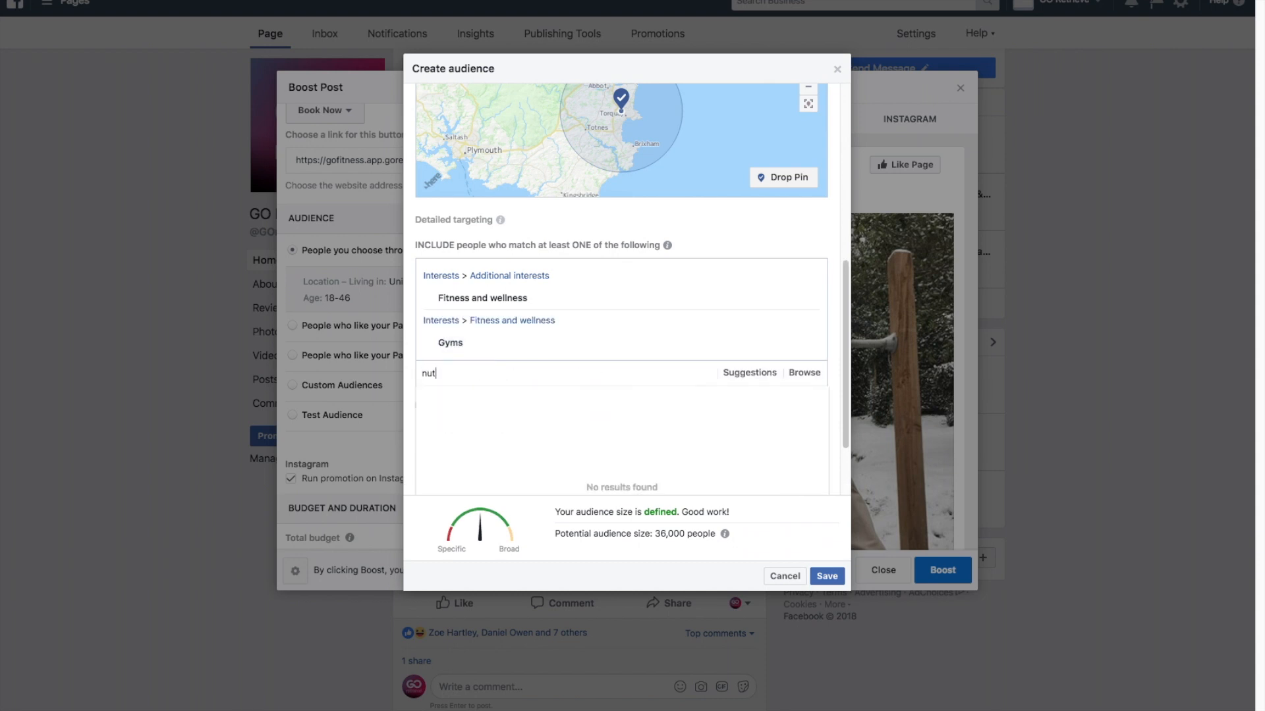
{"action": "type", "text": "rition"}
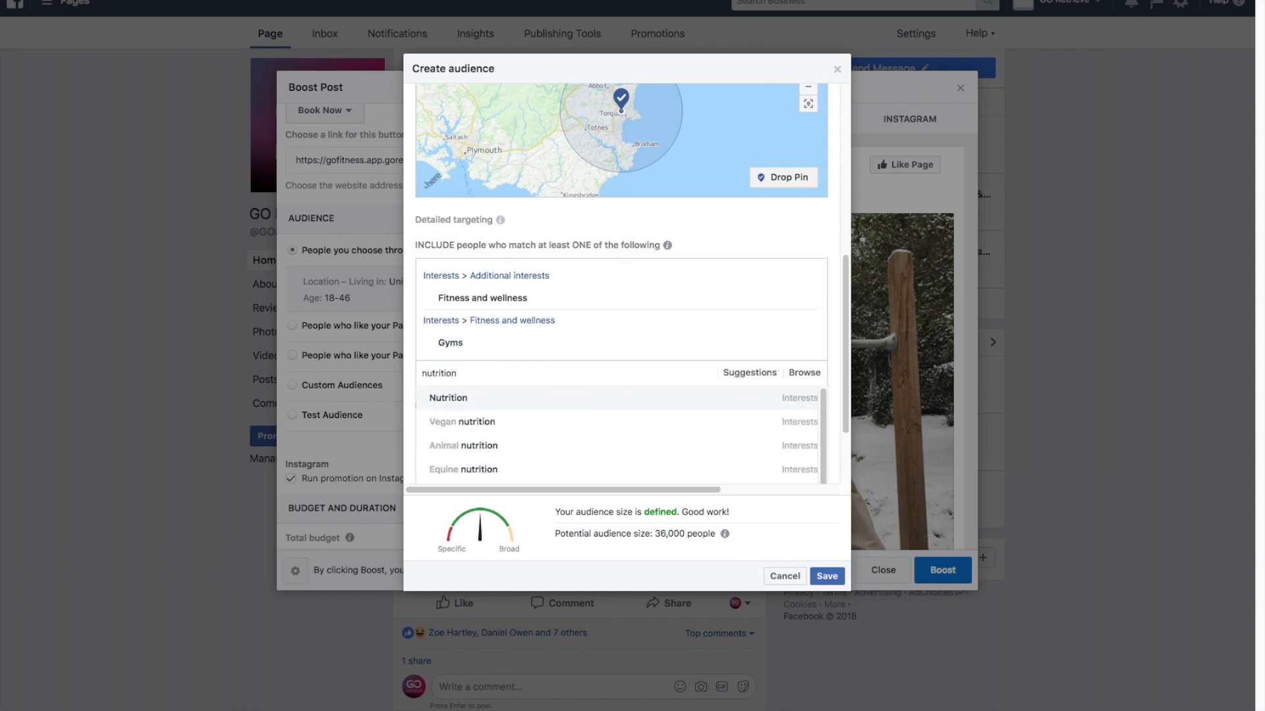
{"action": "left_click", "coordinate": [433, 399]}
{"action": "type", "text": "physic"}
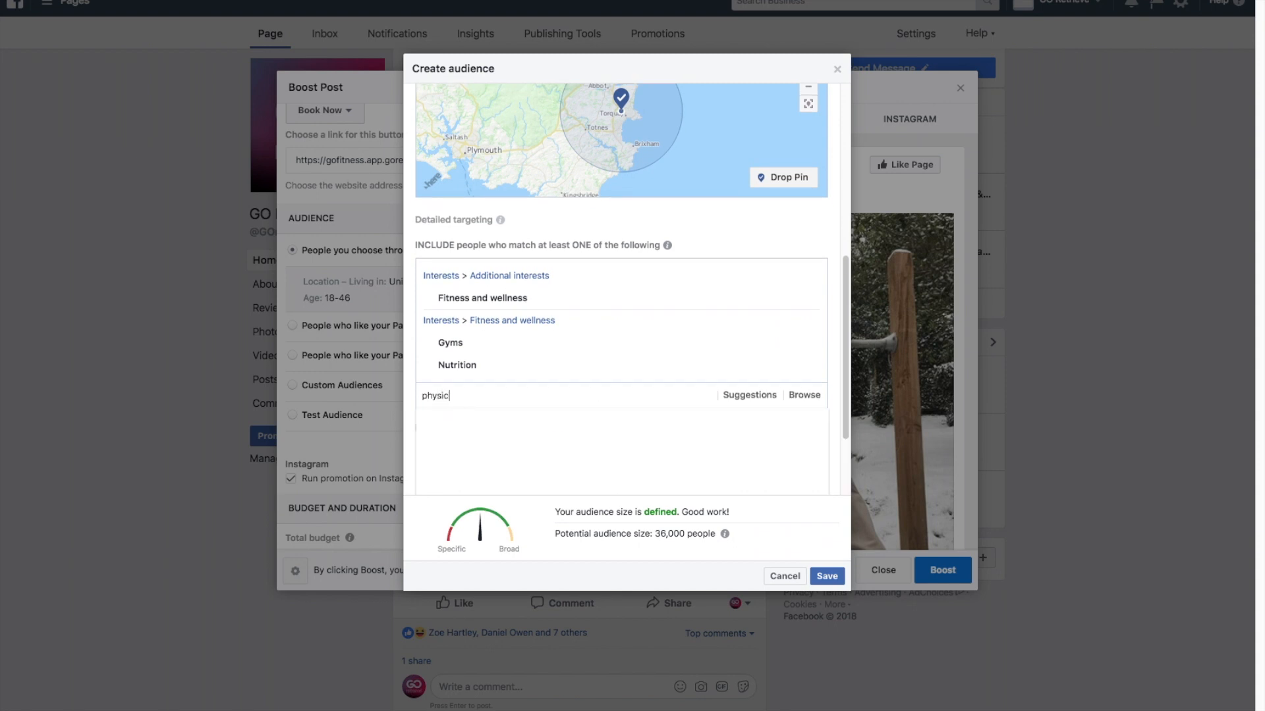
{"action": "type", "text": "al fitness"}
{"action": "left_click", "coordinate": [436, 417]}
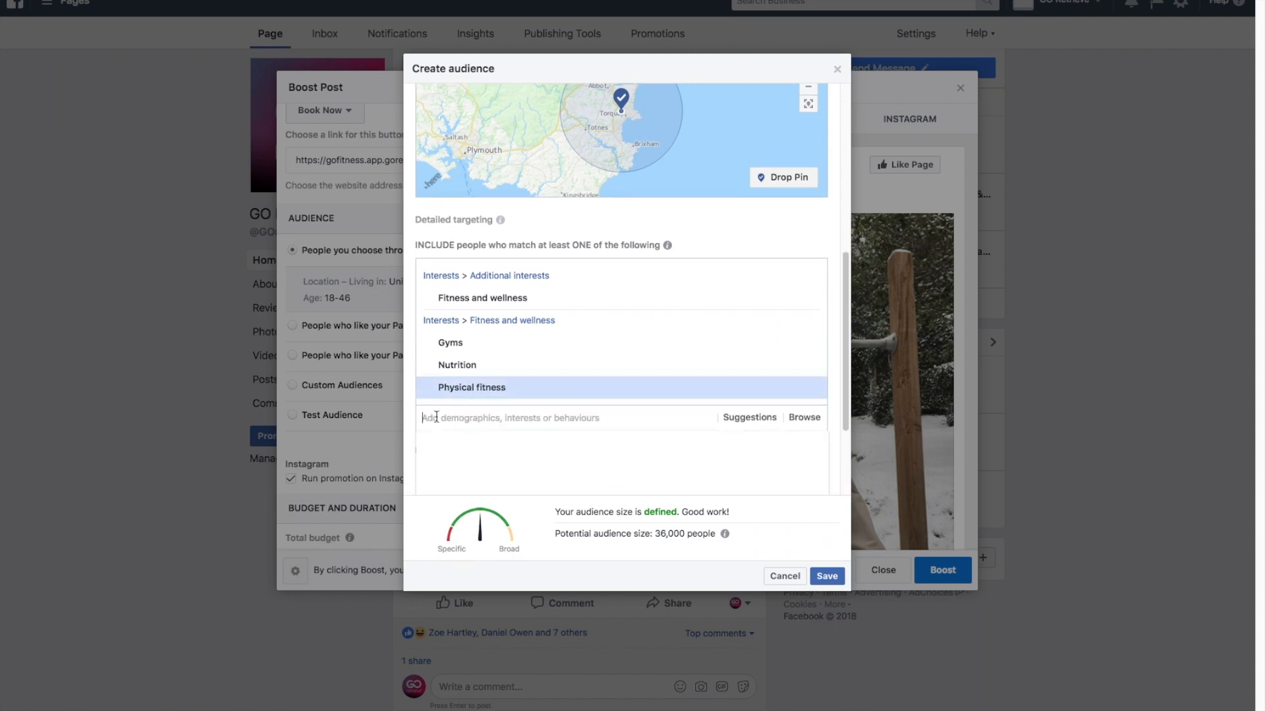
Narrow the audience to people who must also match the field of study Healthy eating.
{"action": "left_click", "coordinate": [479, 450]}
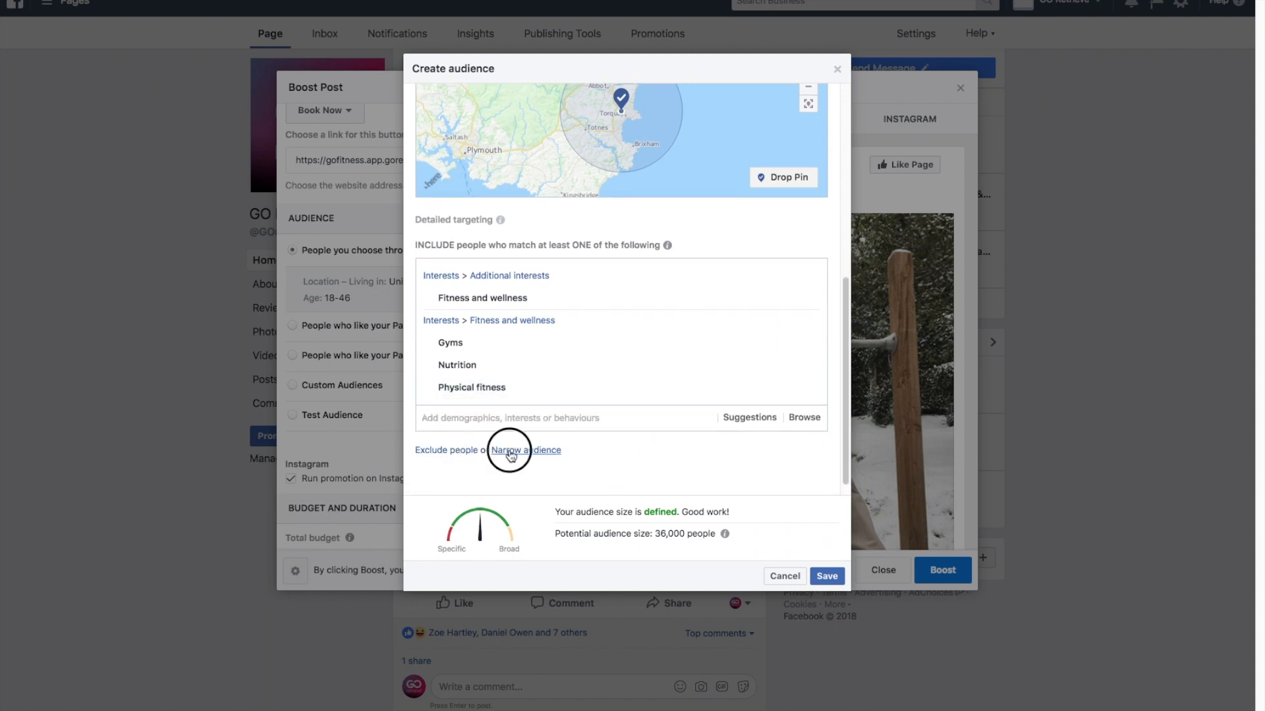
{"action": "left_click", "coordinate": [497, 476]}
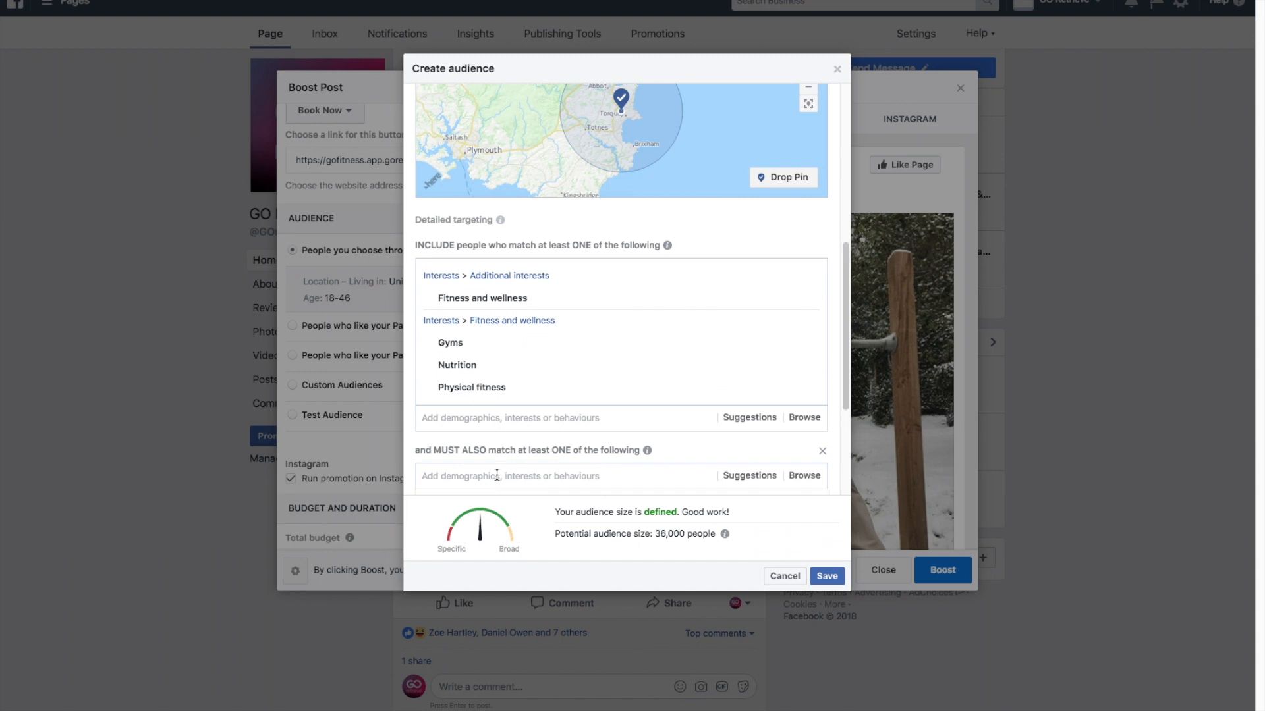
{"action": "type", "text": "healthy eating"}
{"action": "left_click", "coordinate": [485, 298]}
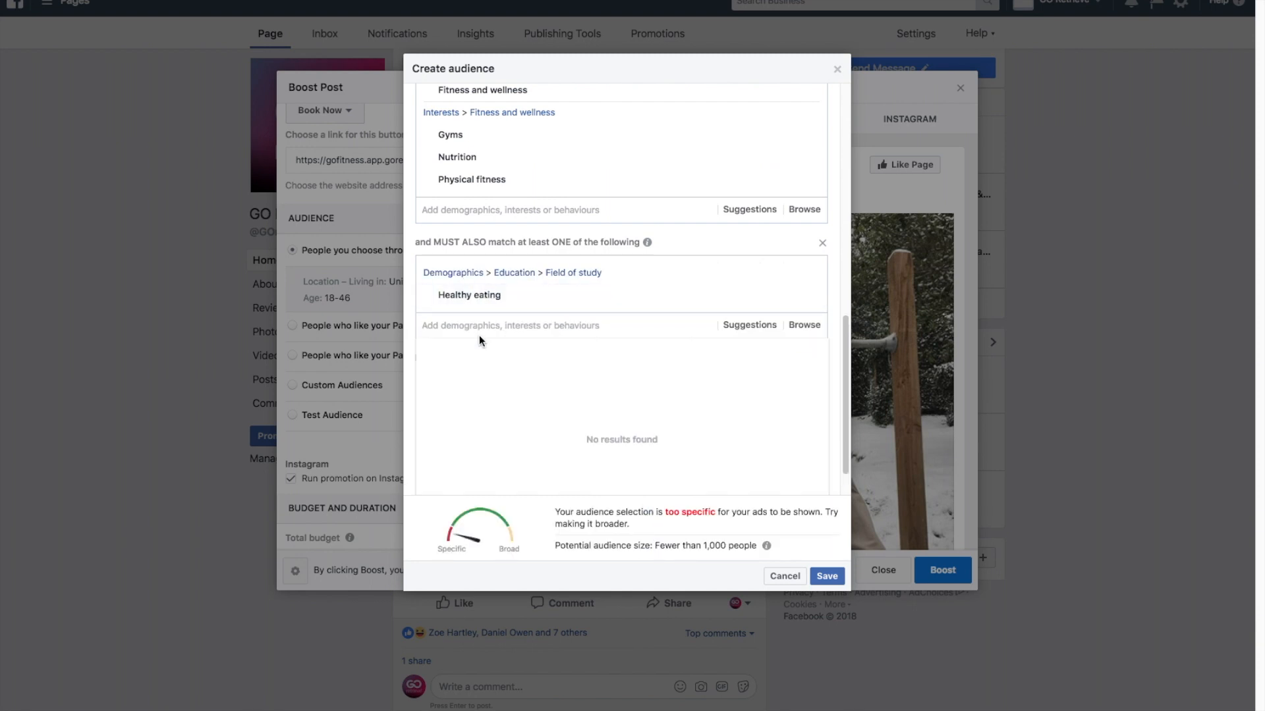
Add the interests Fitness and wellness and Physical exercise to the must-also-match criteria and save the audience.
{"action": "type", "text": "fitness and welln"}
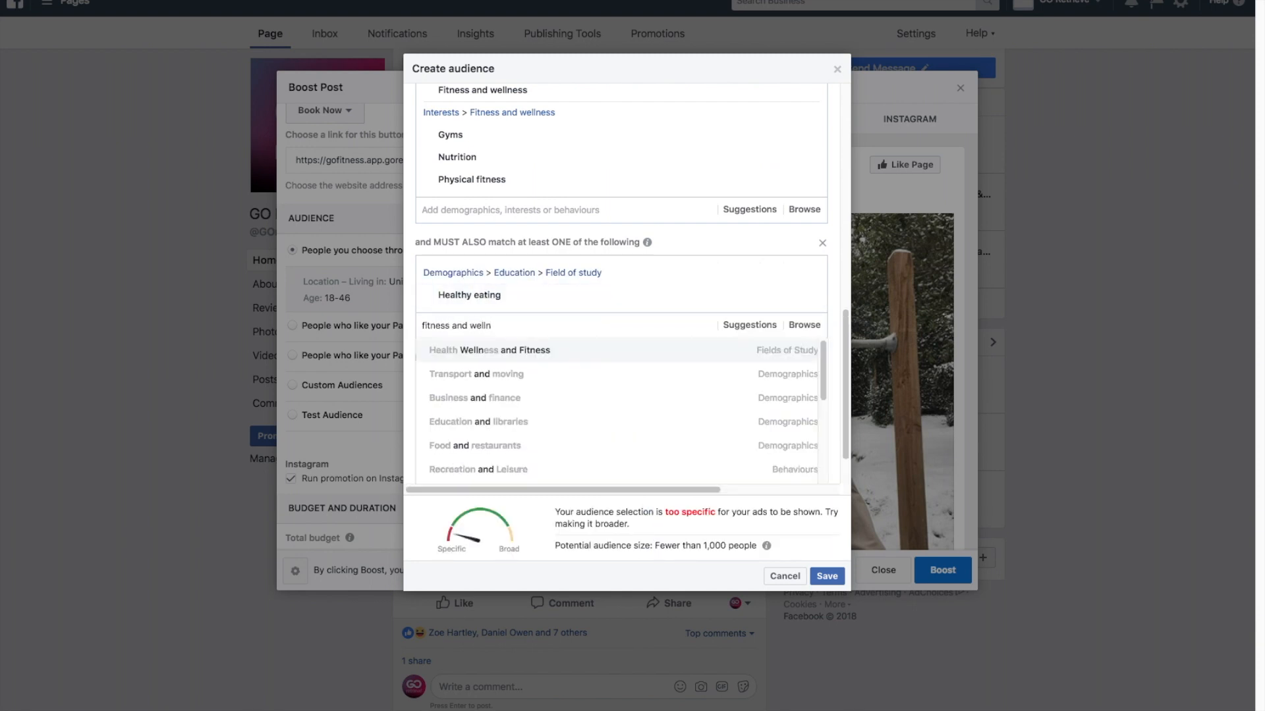
{"action": "type", "text": "ess"}
{"action": "left_click", "coordinate": [479, 350]}
{"action": "type", "text": "physical ex"}
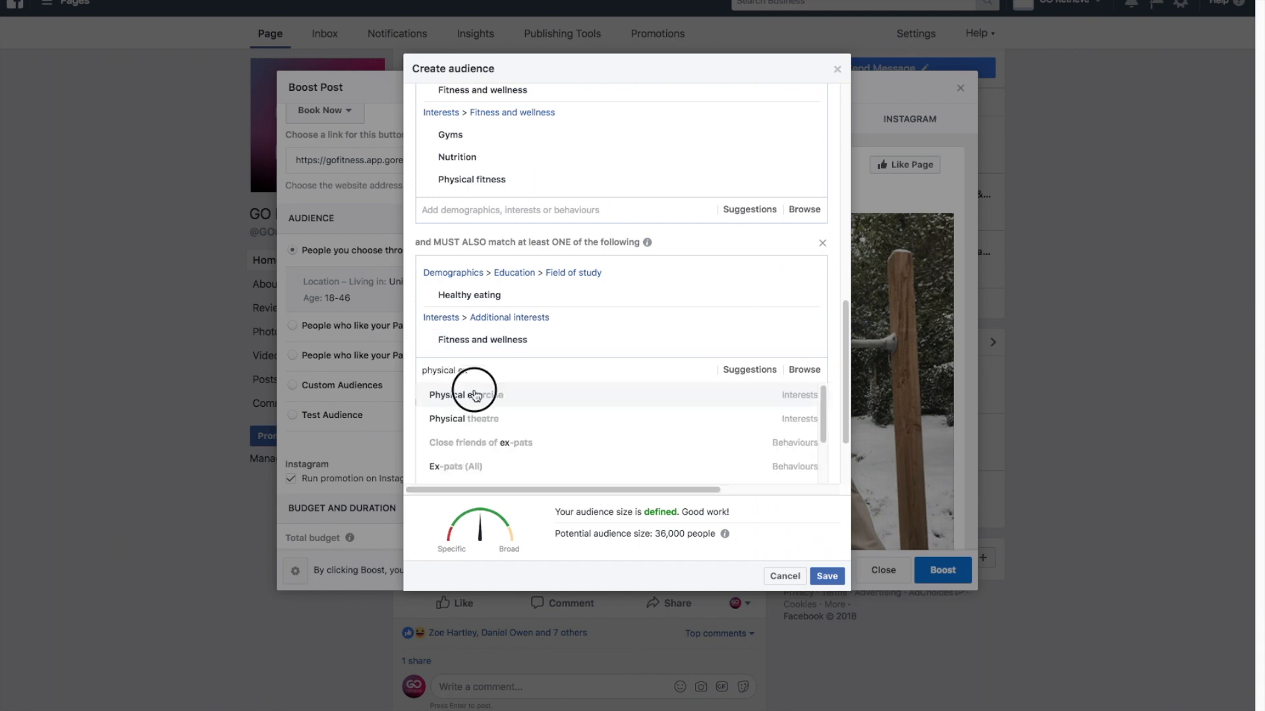
{"action": "left_click", "coordinate": [475, 396]}
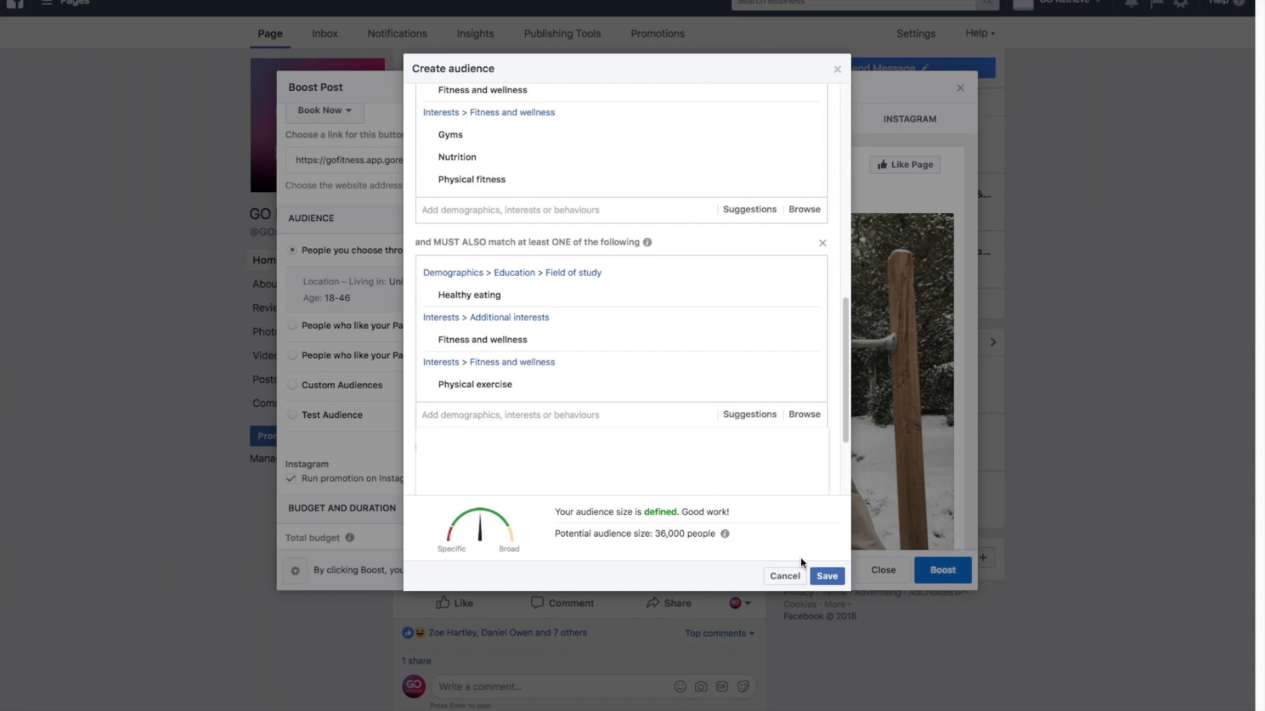
{"action": "left_click", "coordinate": [826, 577]}
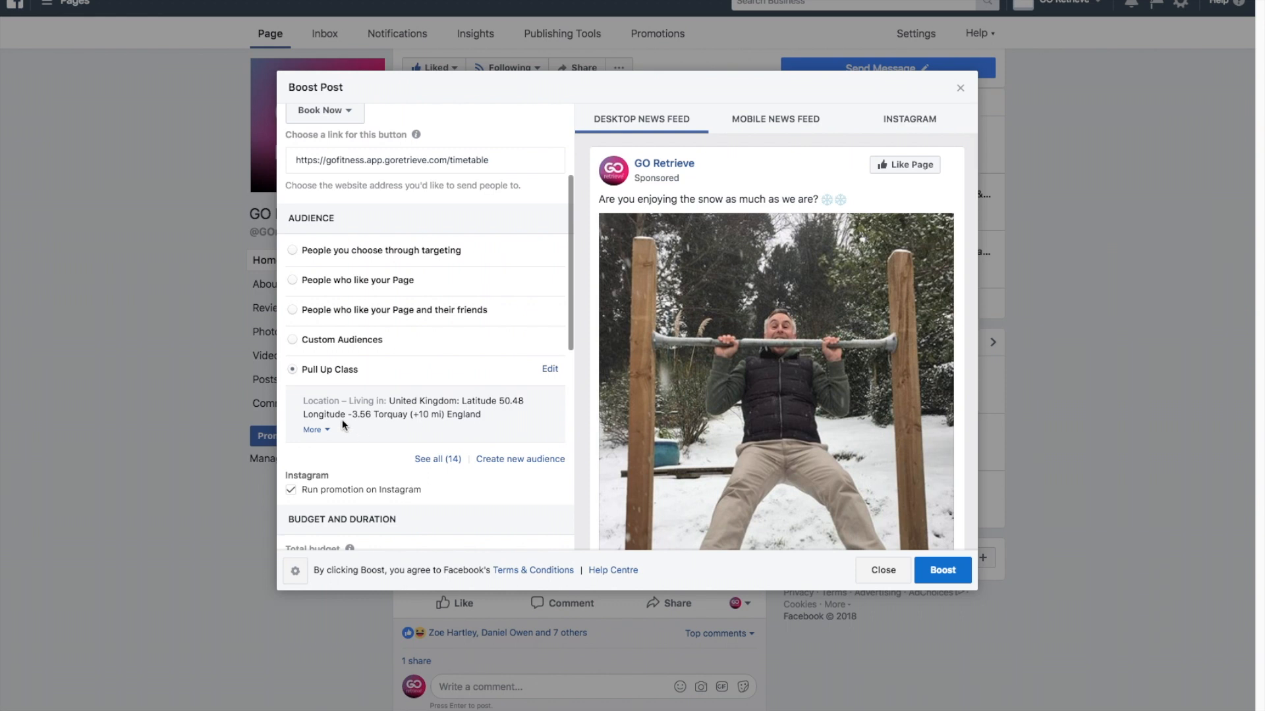
Select 1/4/2018 as the date the ad runs until and submit the boosted post.
{"action": "scroll", "coordinate": [342, 420], "scroll_direction": "down", "scroll_amount": 2}
{"action": "scroll", "coordinate": [342, 425], "scroll_direction": "down", "scroll_amount": 5}
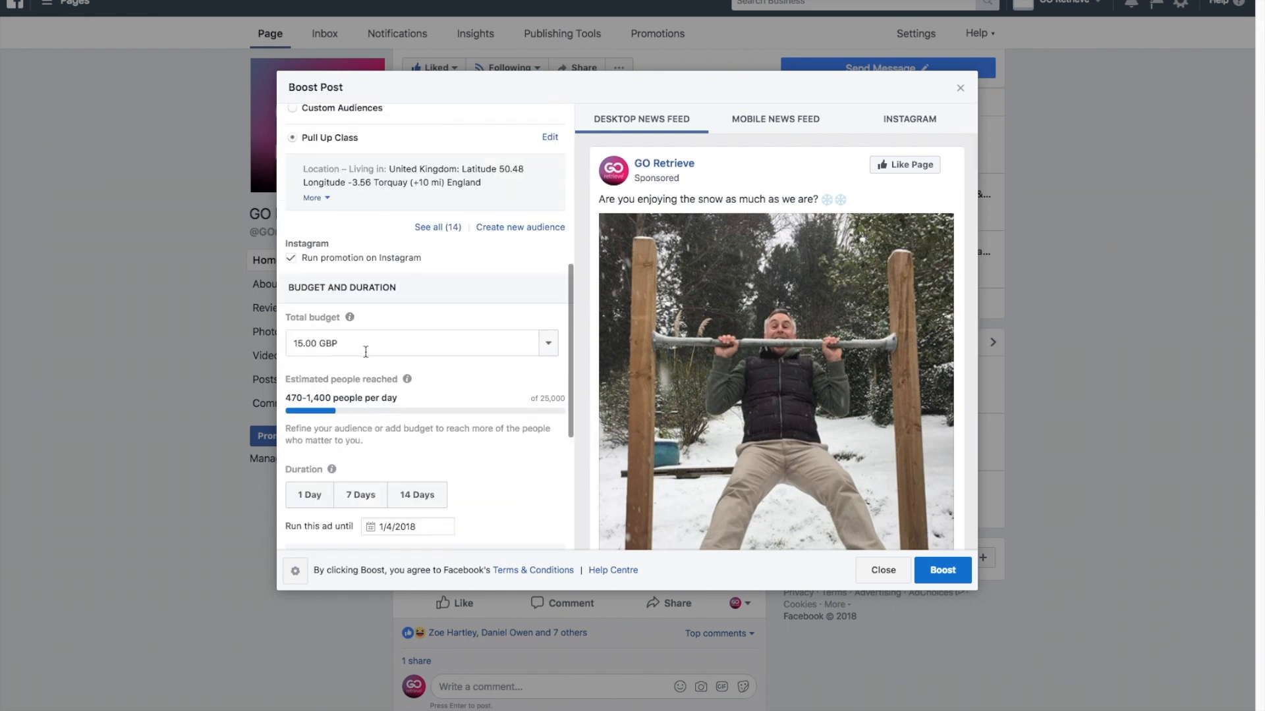
{"action": "scroll", "coordinate": [395, 346], "scroll_direction": "down", "scroll_amount": 1}
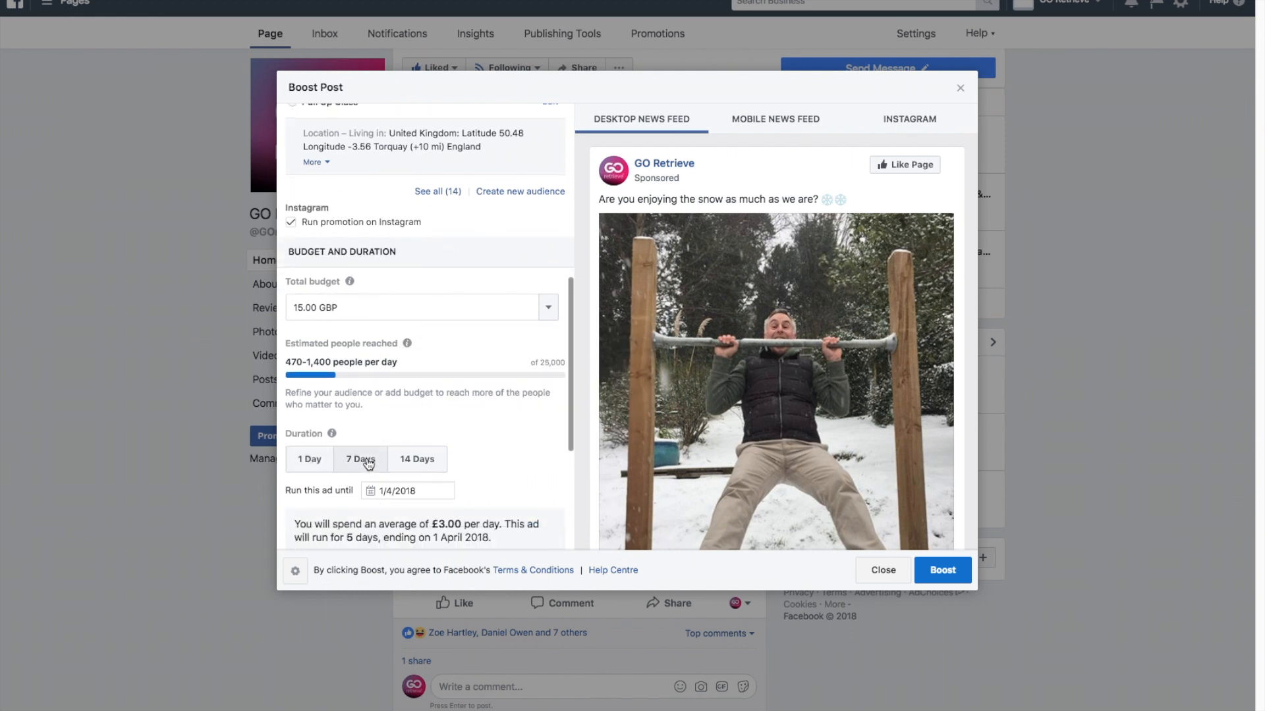
{"action": "left_click", "coordinate": [372, 495]}
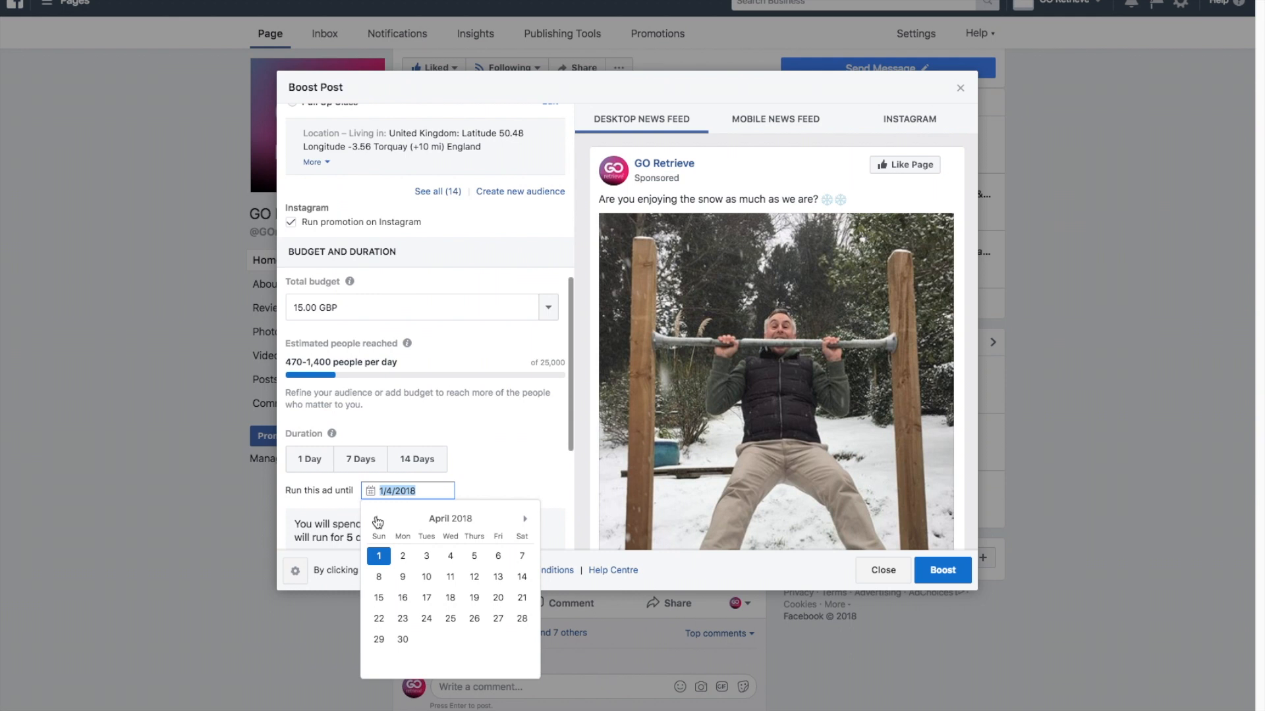
{"action": "left_click", "coordinate": [378, 555]}
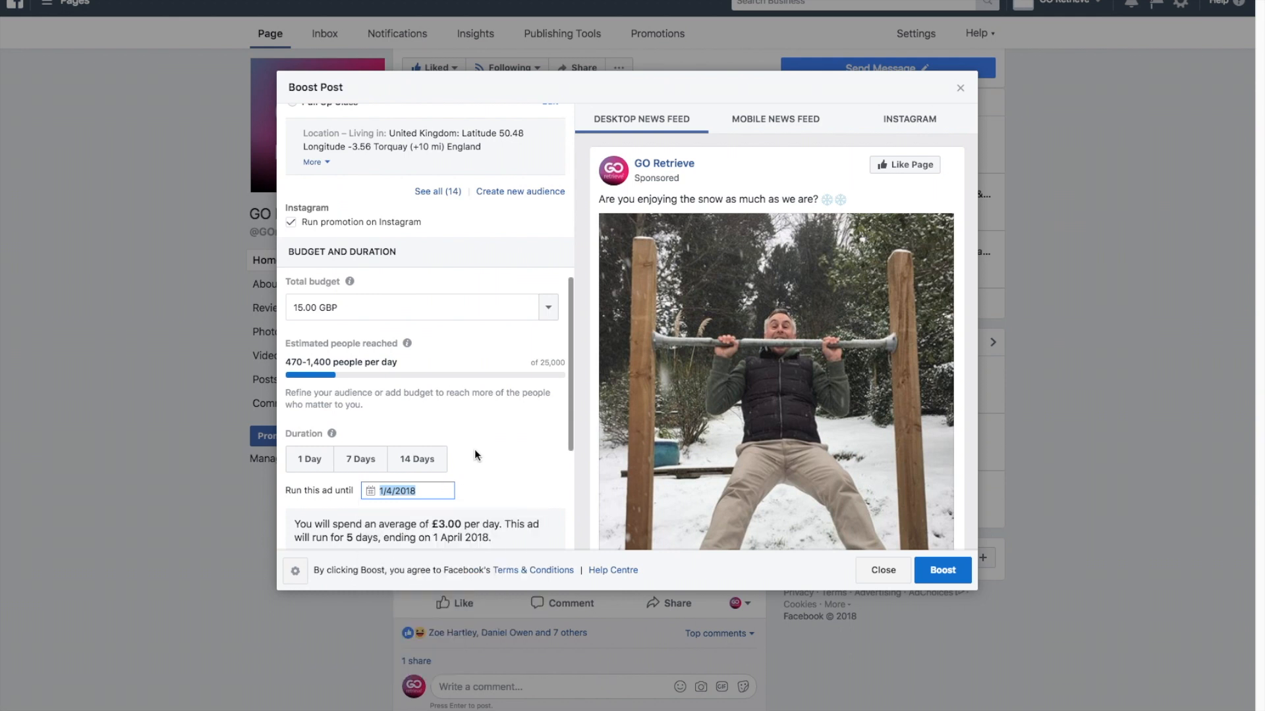
{"action": "scroll", "coordinate": [475, 449], "scroll_direction": "down", "scroll_amount": 2}
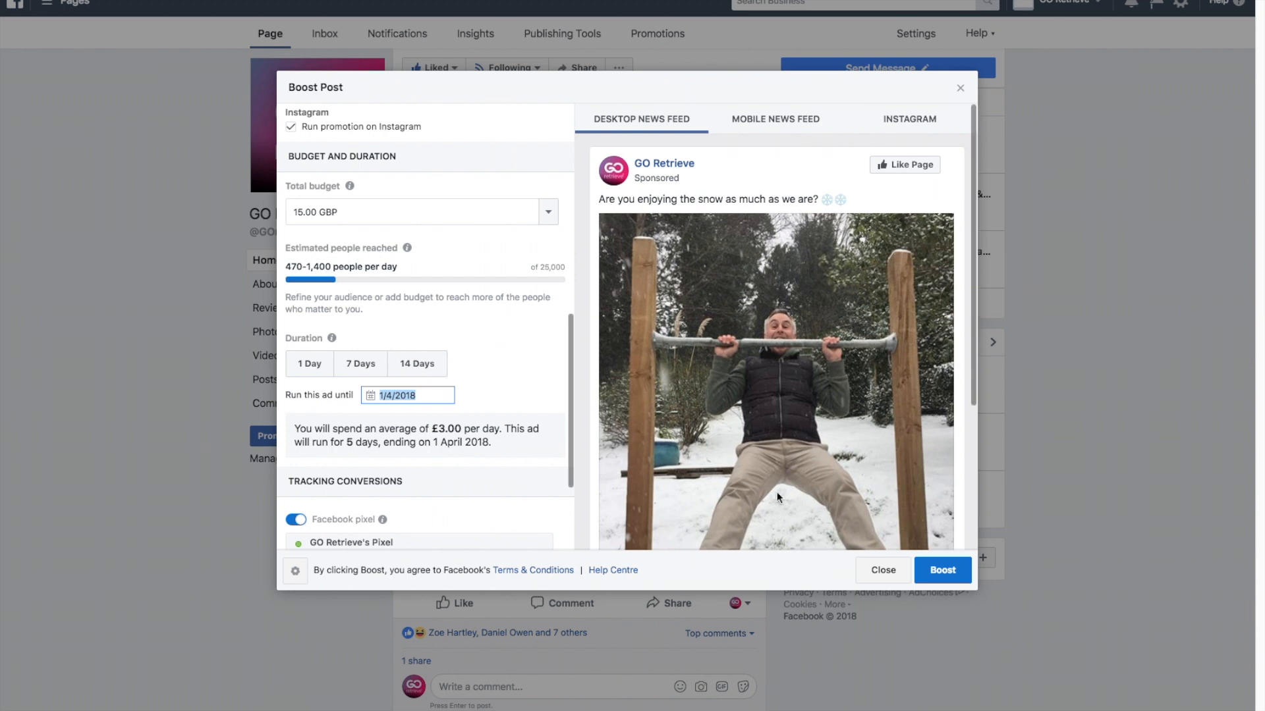
{"action": "left_click", "coordinate": [943, 575]}
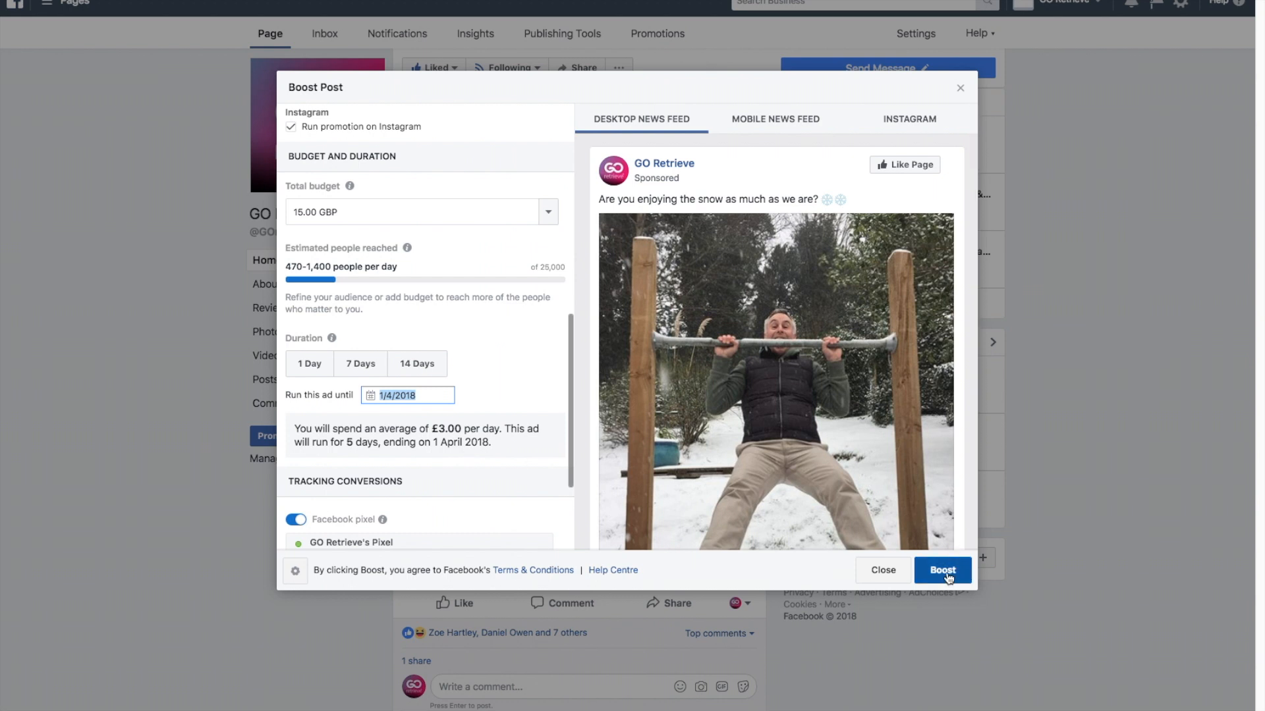